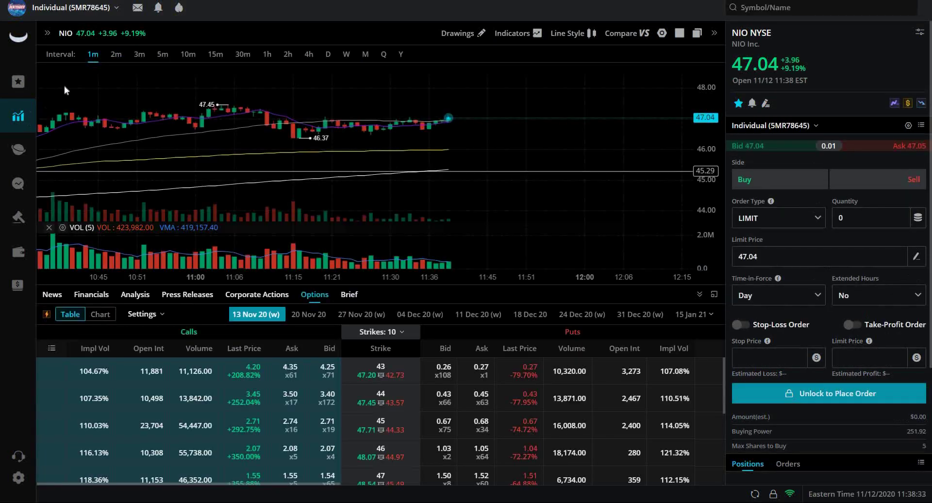
- View NIO on daily candles, panning the chart toward recent months
scroll(214, 114, down, 2)
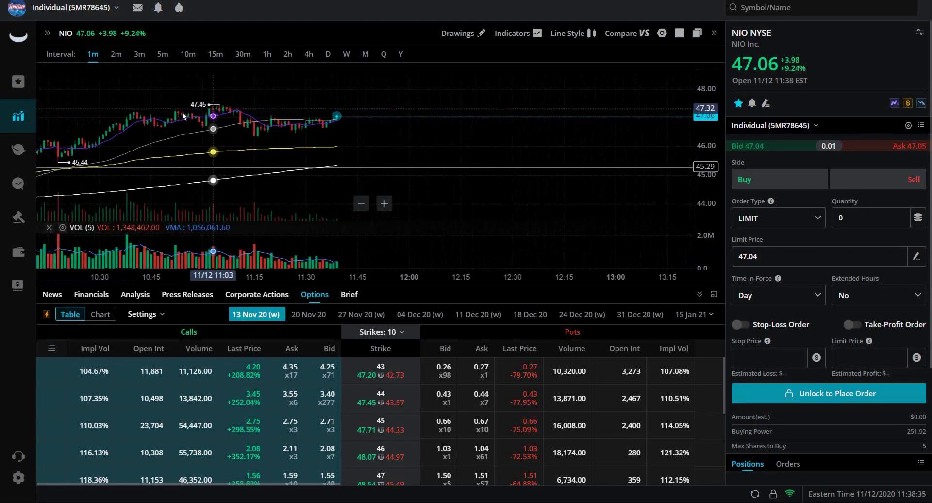
scroll(214, 114, down, 1)
scroll(427, 135, down, 1)
scroll(427, 135, down, 1)
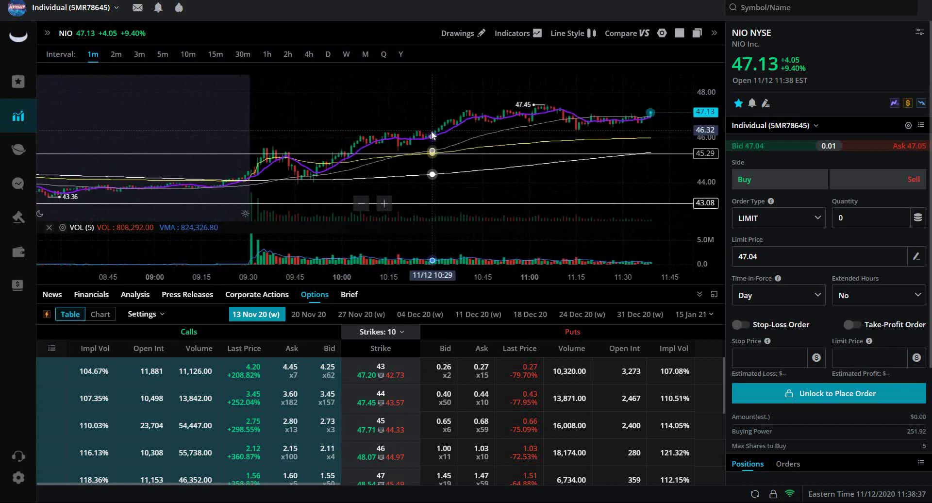
click(334, 56)
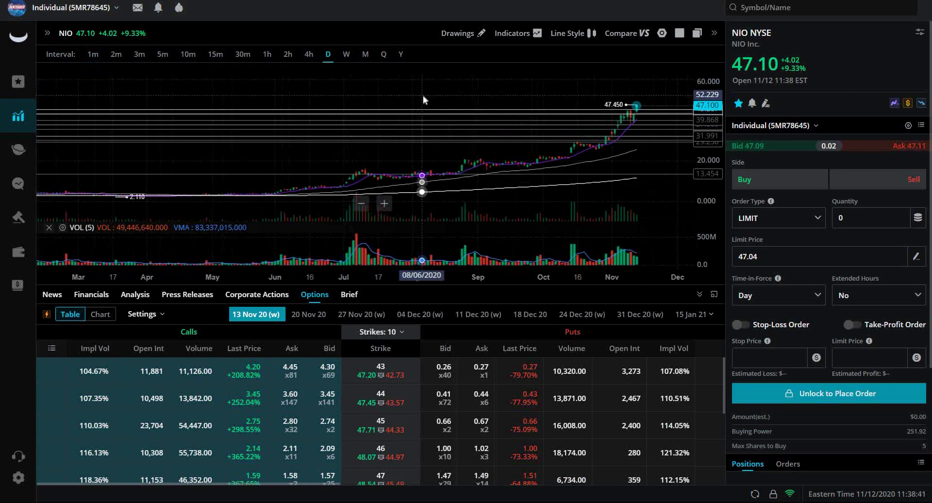
scroll(424, 100, up, 2)
drag(424, 99, 160, 89)
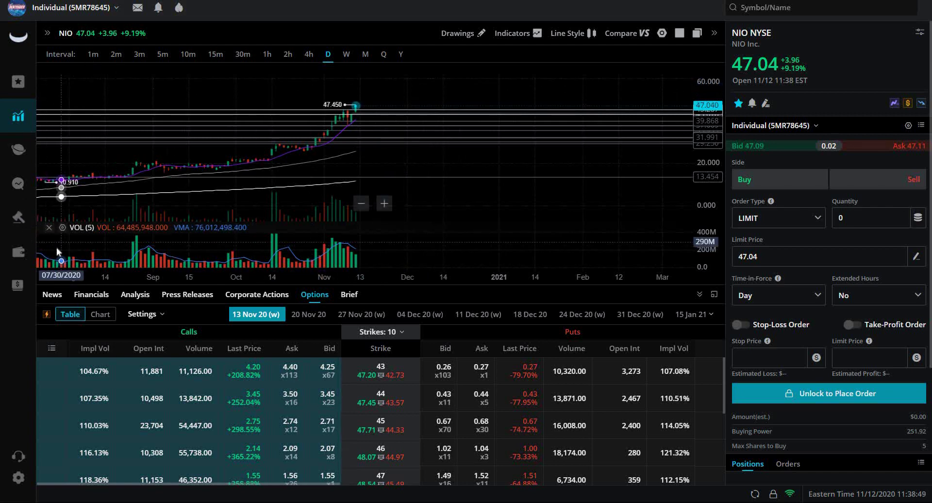
- Switch NIO to 5-minute candles and zoom the chart
click(161, 54)
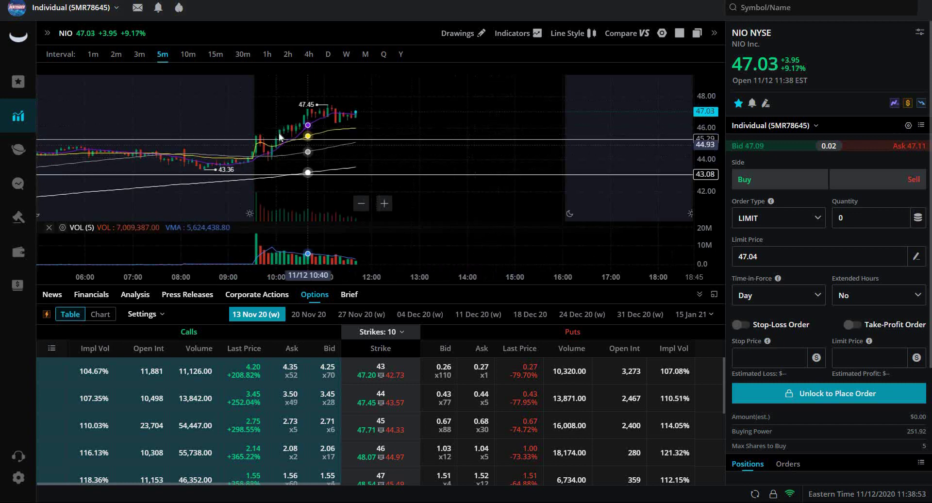
scroll(240, 126, up, 2)
scroll(245, 126, up, 2)
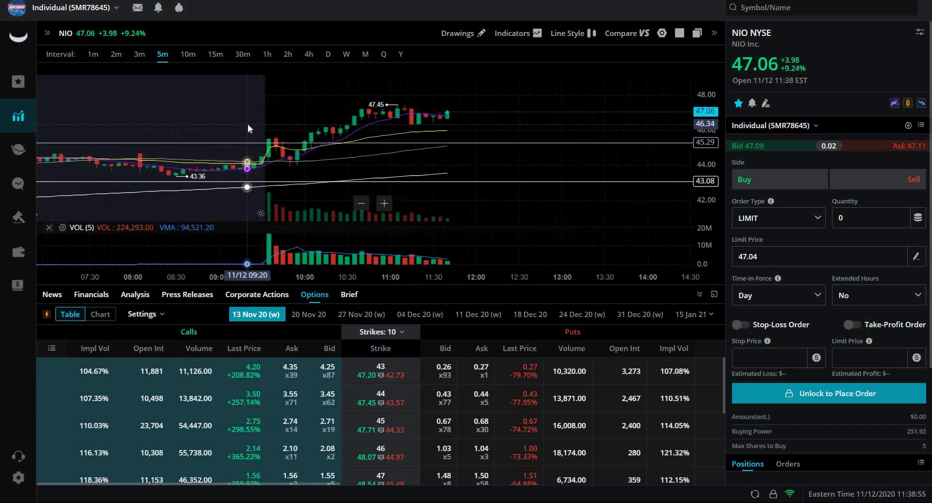
scroll(247, 123, up, 1)
scroll(248, 123, up, 1)
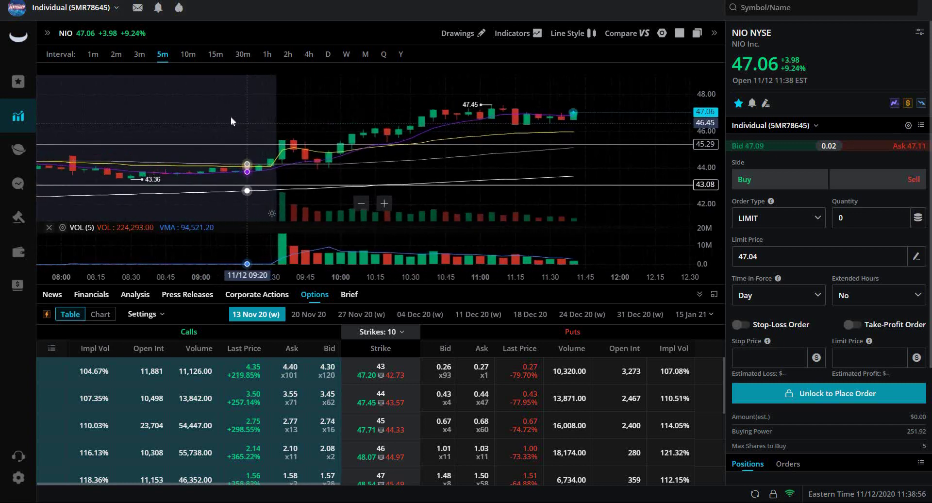
- Return NIO to 1-minute candles and zoom the chart in and out
click(92, 56)
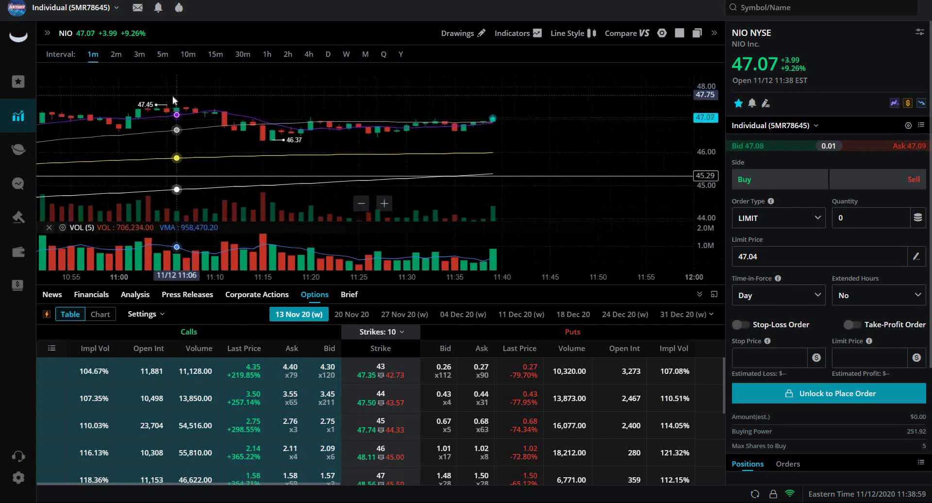
scroll(173, 101, down, 3)
scroll(475, 93, down, 1)
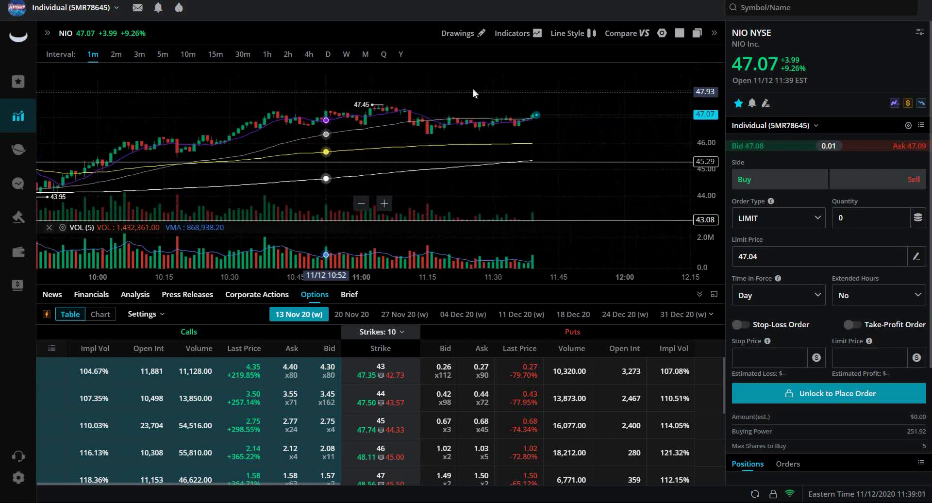
scroll(474, 93, down, 2)
scroll(367, 110, down, 2)
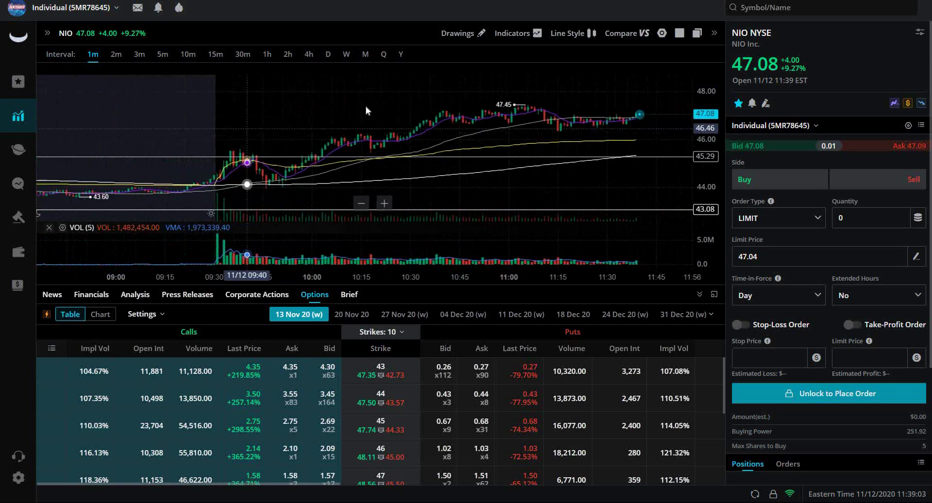
scroll(365, 145, up, 1)
scroll(372, 165, up, 1)
scroll(376, 175, up, 1)
scroll(368, 175, up, 1)
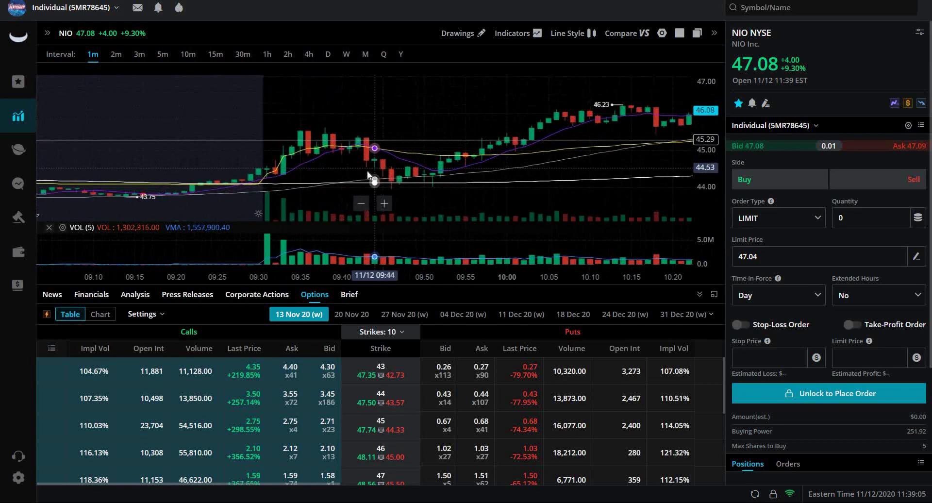
scroll(368, 174, up, 1)
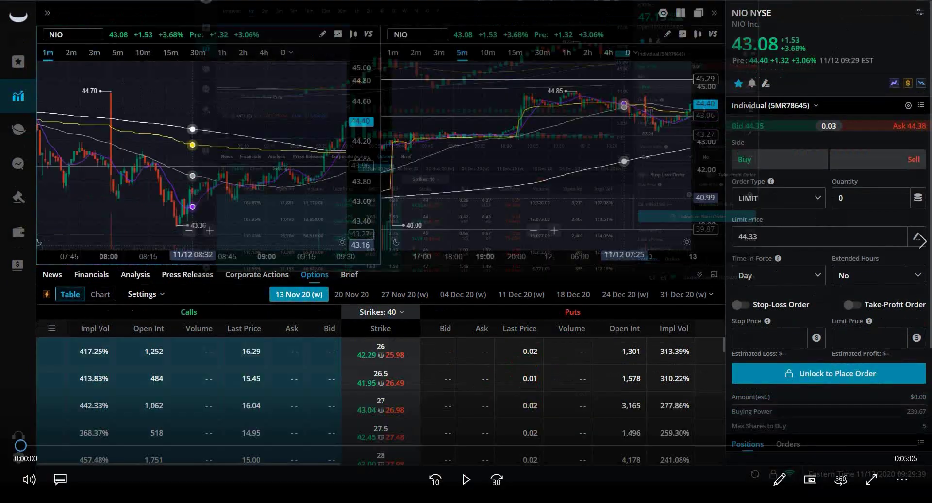
- Start playing the morning screen recording and scroll the charts
click(466, 480)
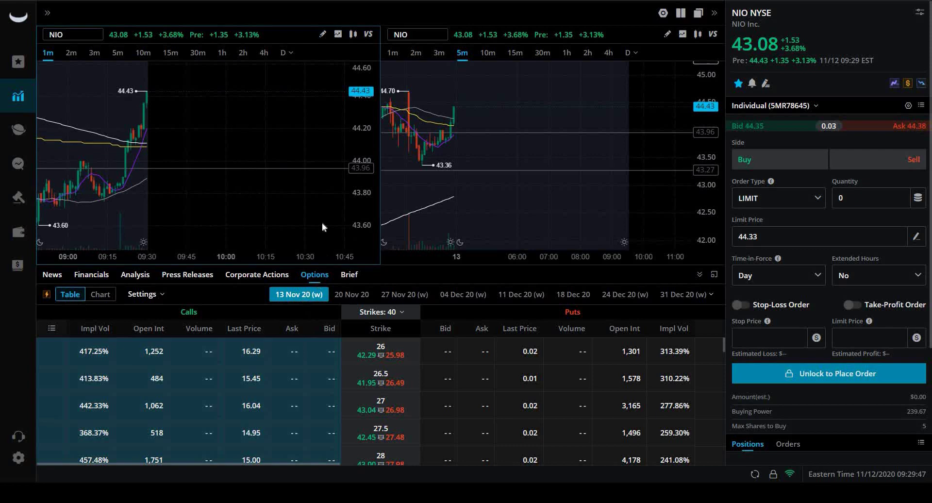
scroll(241, 130, down, 2)
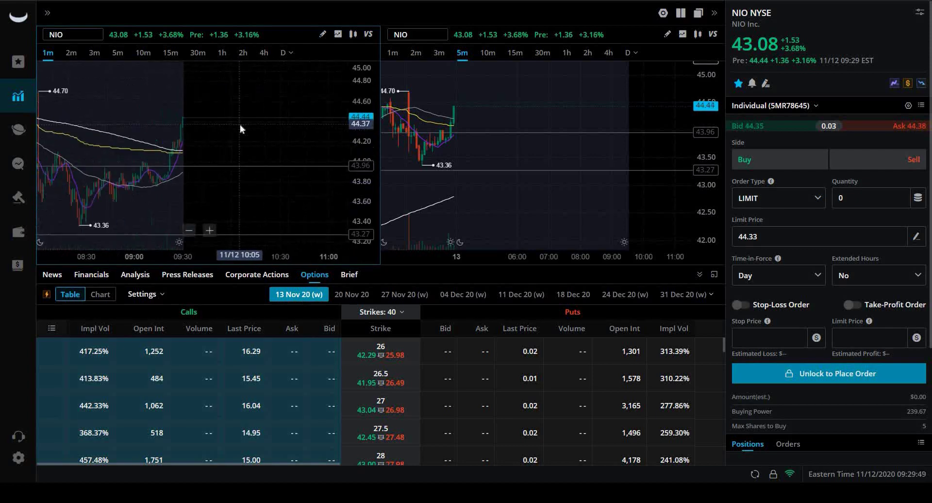
scroll(241, 129, down, 2)
scroll(537, 104, down, 2)
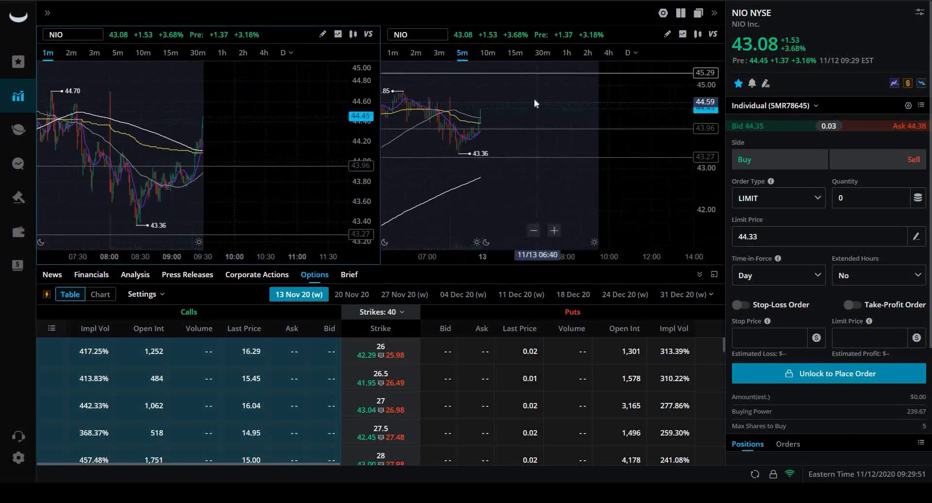
scroll(531, 100, down, 1)
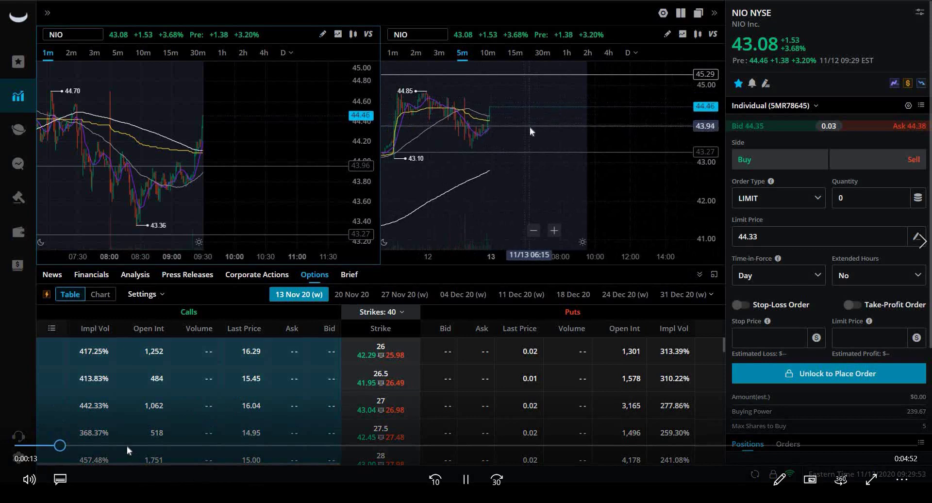
- Skip the recording ahead to about 1:28, just after the 9:30 open
click(127, 445)
click(152, 445)
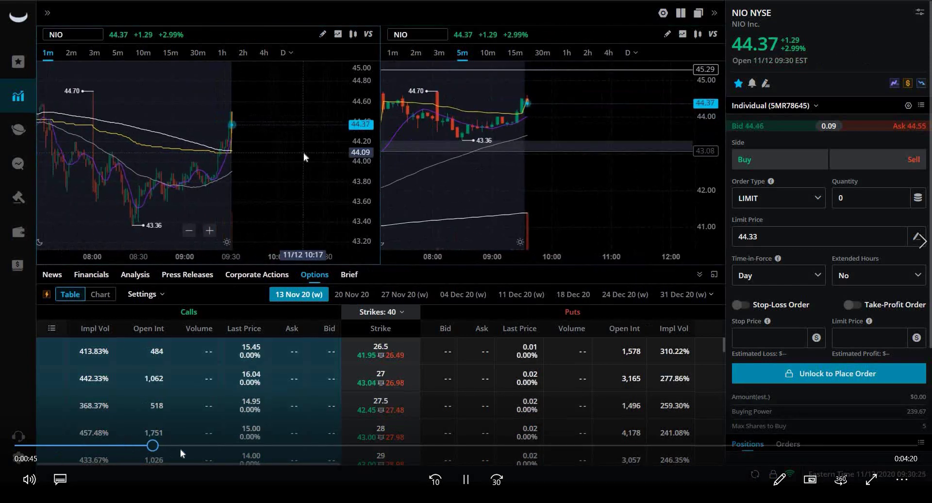
click(182, 445)
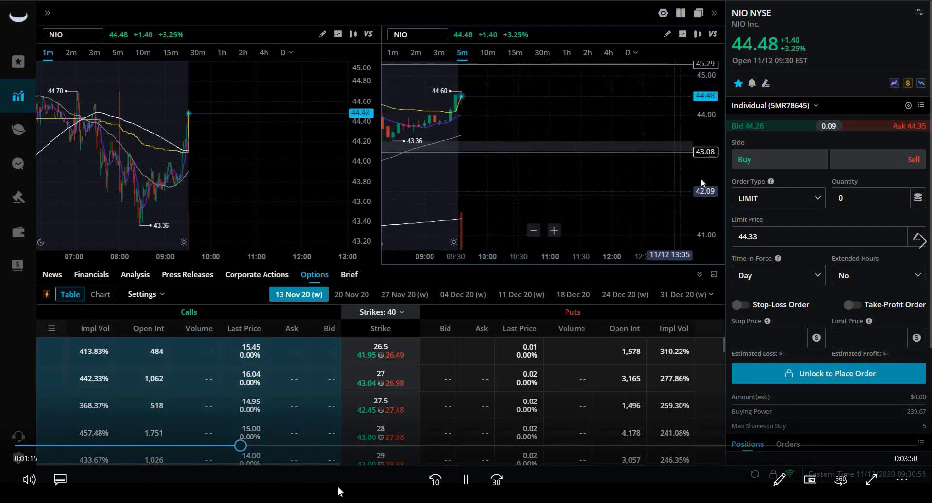
click(276, 449)
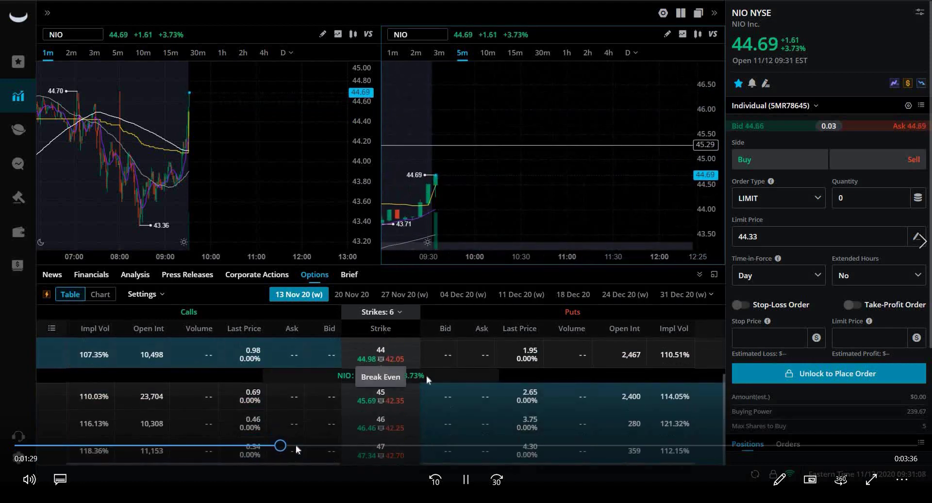
- Scrub the recording past 3:13, then back to about 2:27 where the $46 call order appears
click(297, 447)
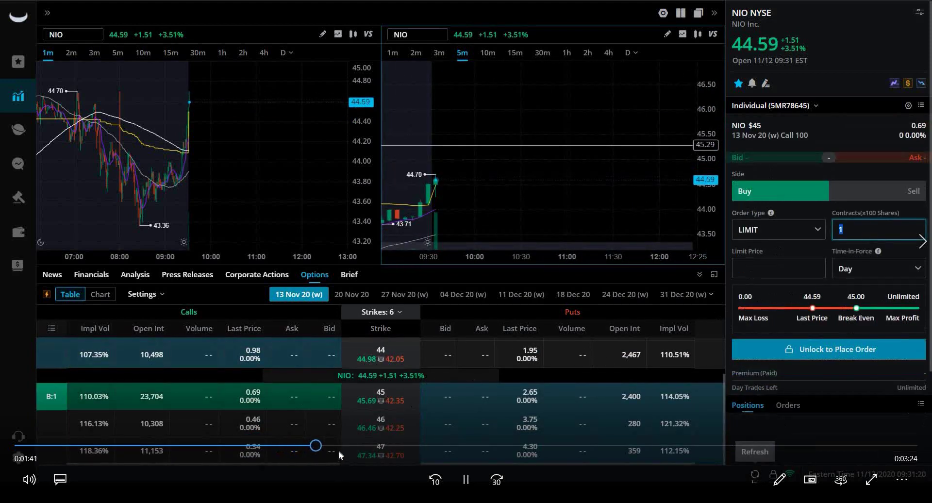
click(357, 445)
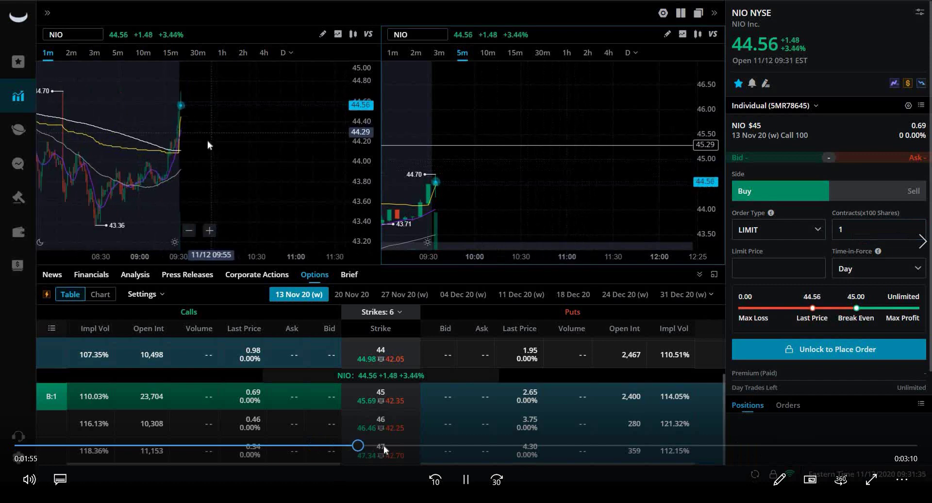
click(389, 446)
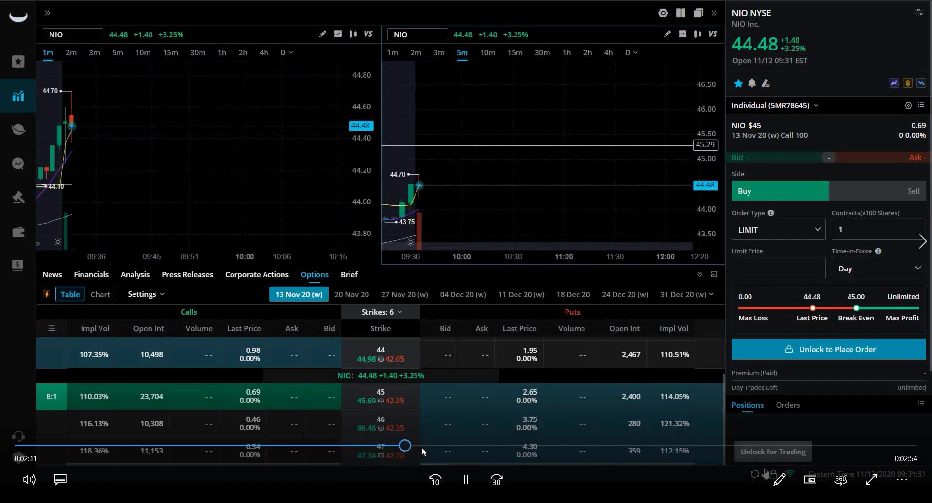
click(421, 446)
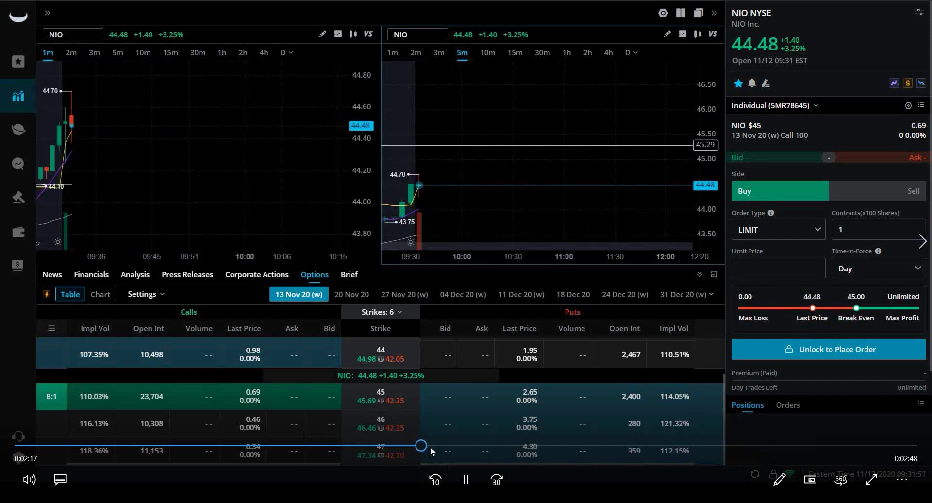
click(585, 445)
click(525, 446)
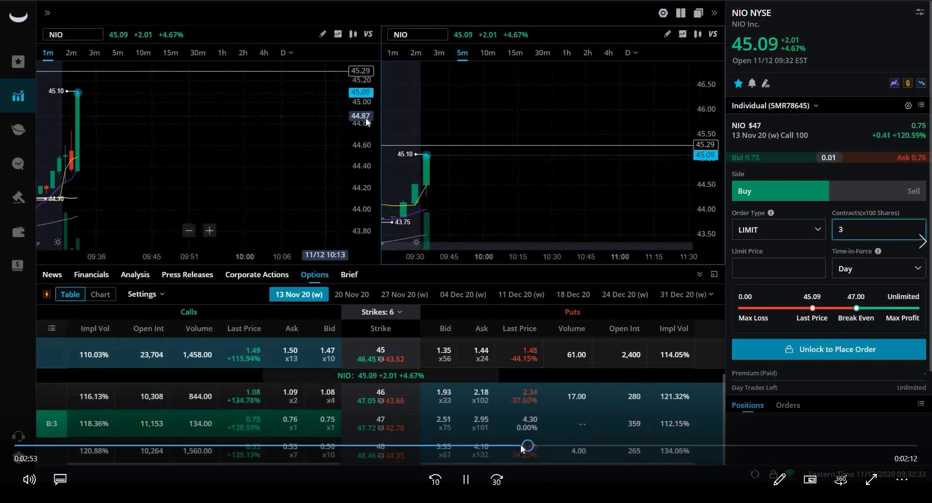
drag(503, 446, 418, 447)
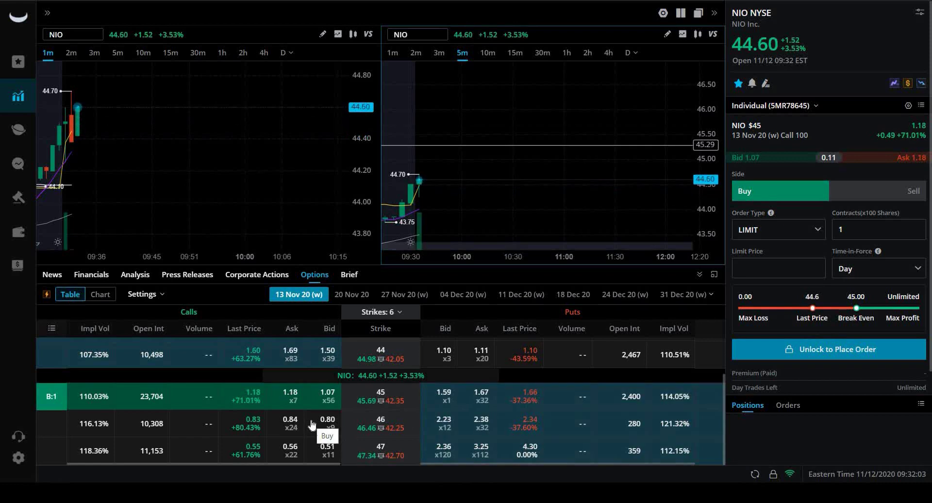
- Set the $47 weekly call buy ticket to 3 contracts and edit the ask-filled limit price
click(296, 447)
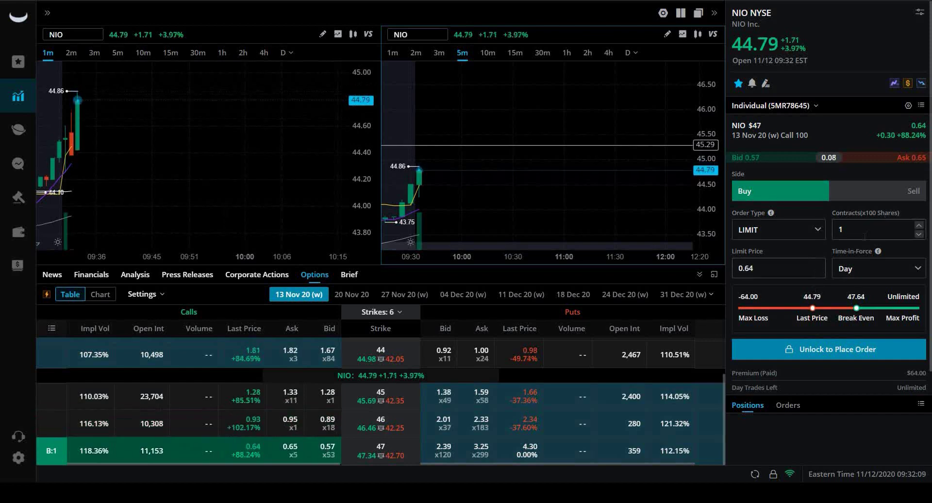
text(3)
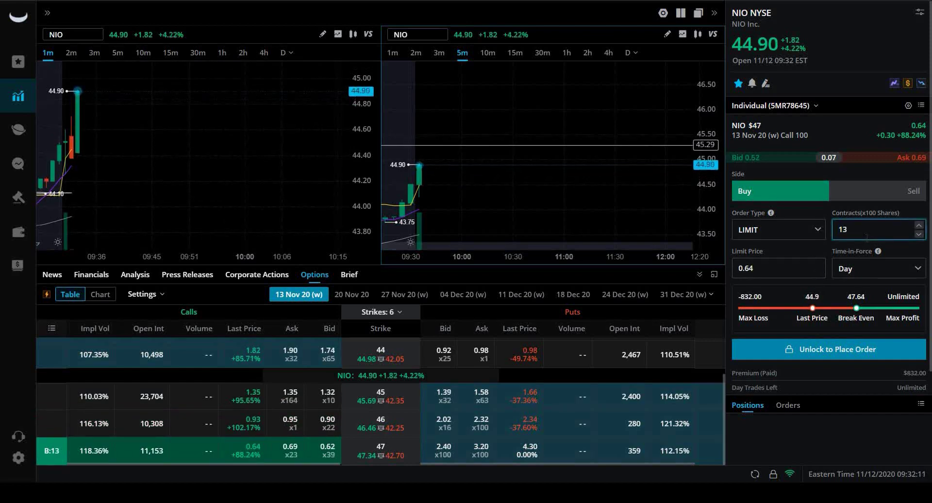
key(BackSpace)
text(3)
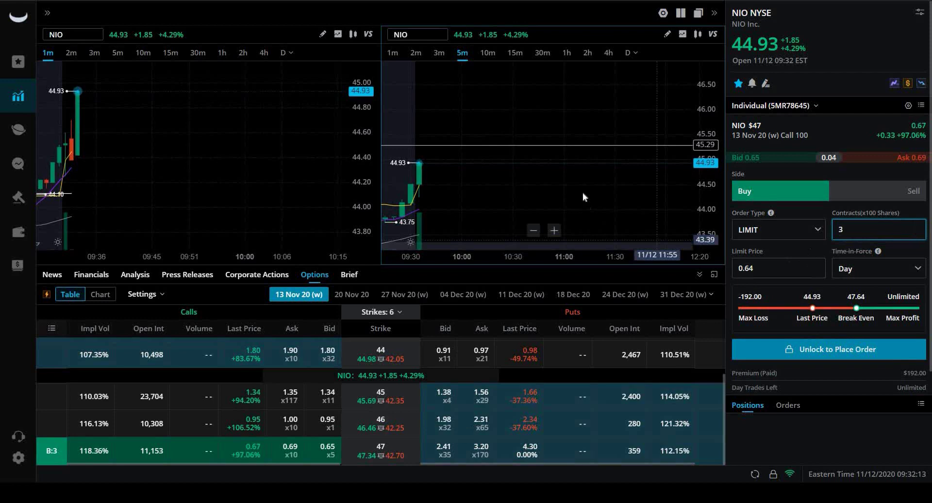
scroll(578, 175, up, 3)
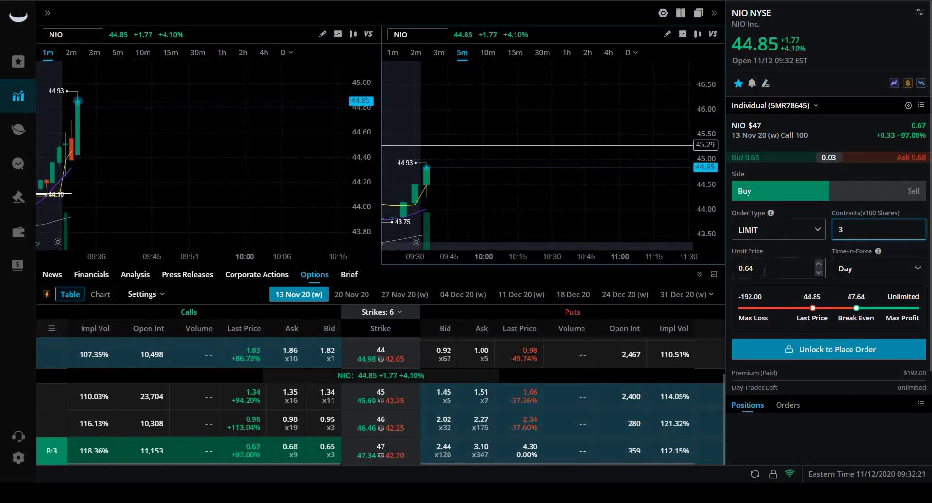
click(909, 157)
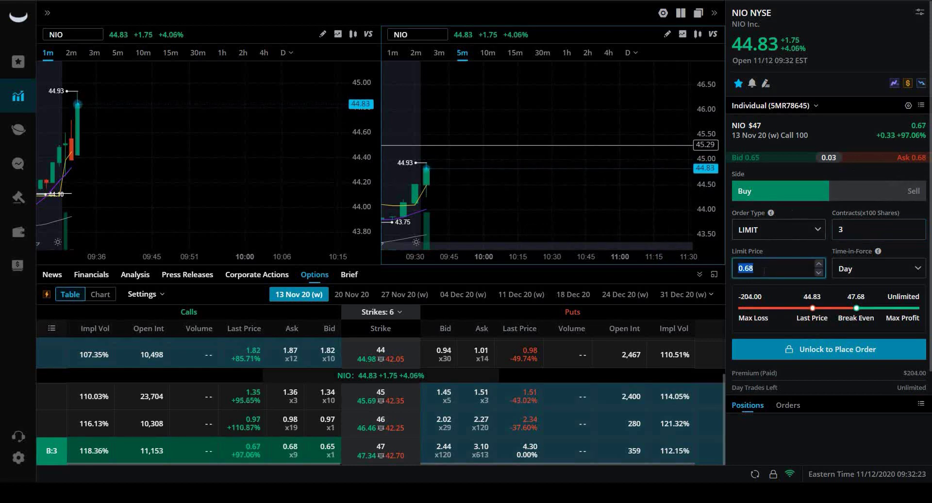
key(BackSpace)
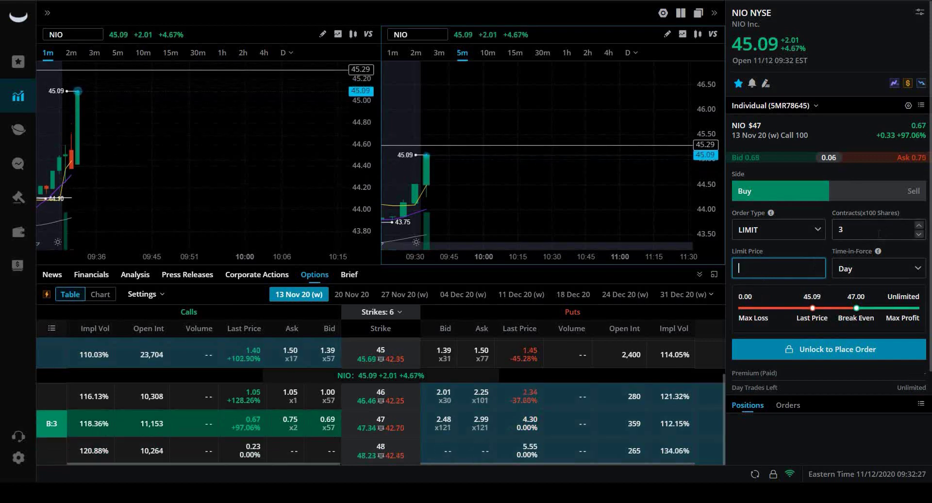
key(shift+Tab)
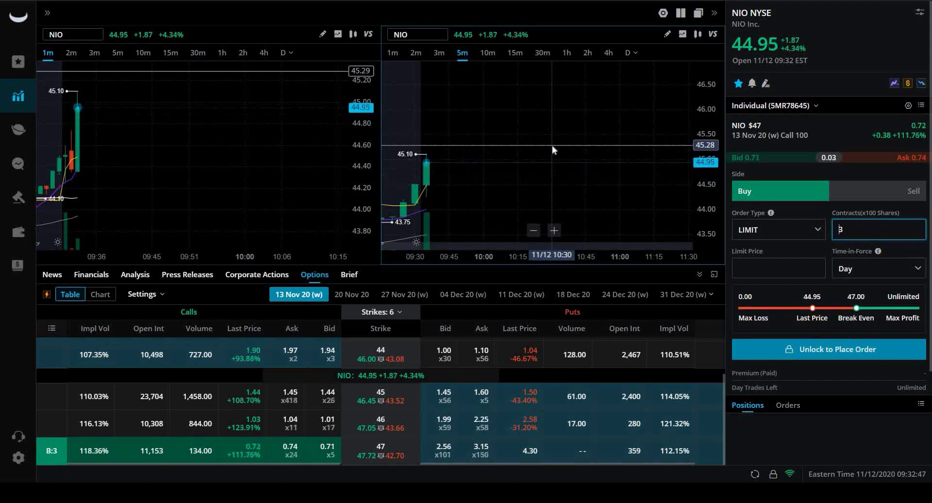
- Move the order ticket through the $46 and $47 calls and start editing the limit price
click(290, 423)
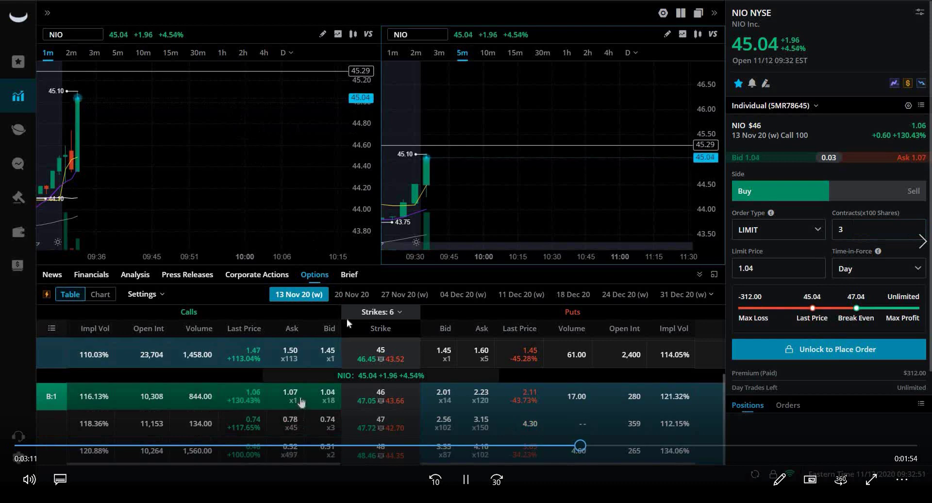
click(290, 423)
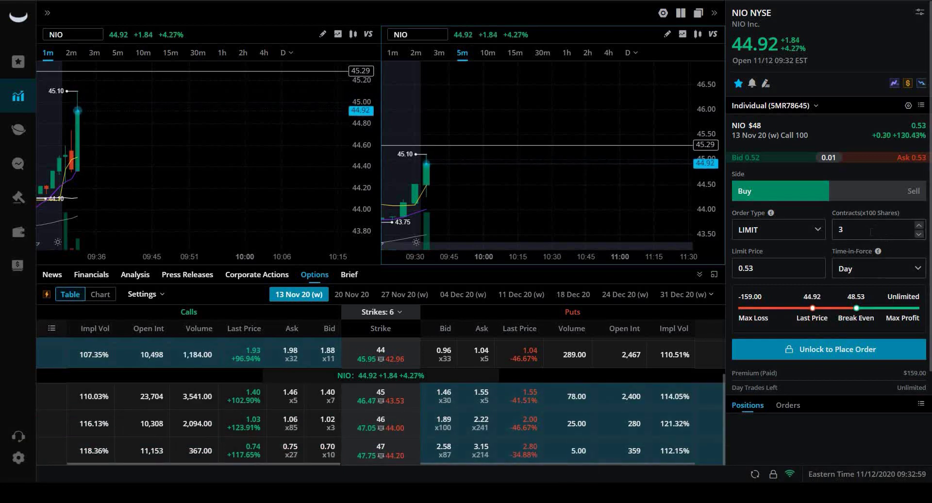
click(906, 158)
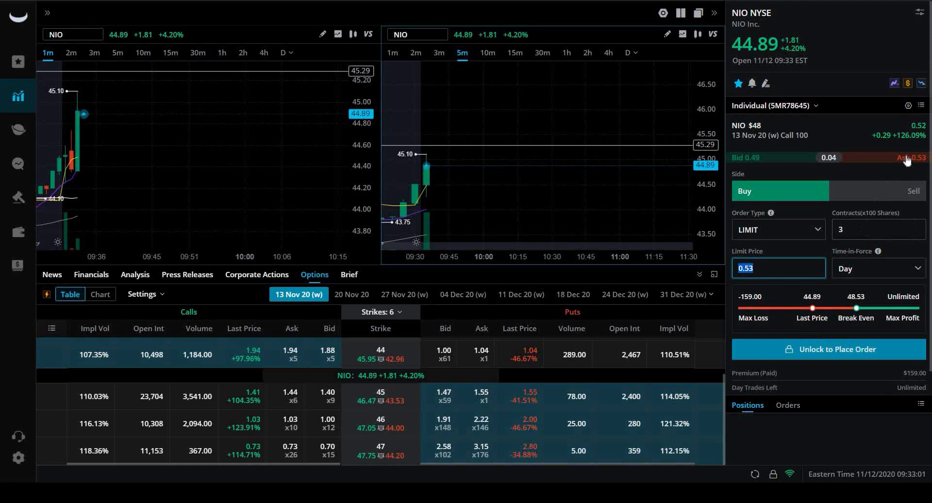
click(786, 271)
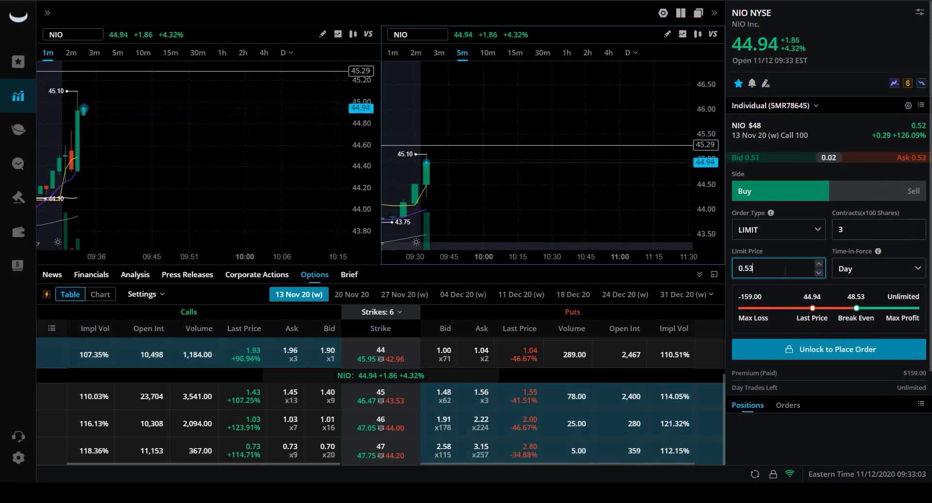
key(BackSpace)
key(BackSpace)
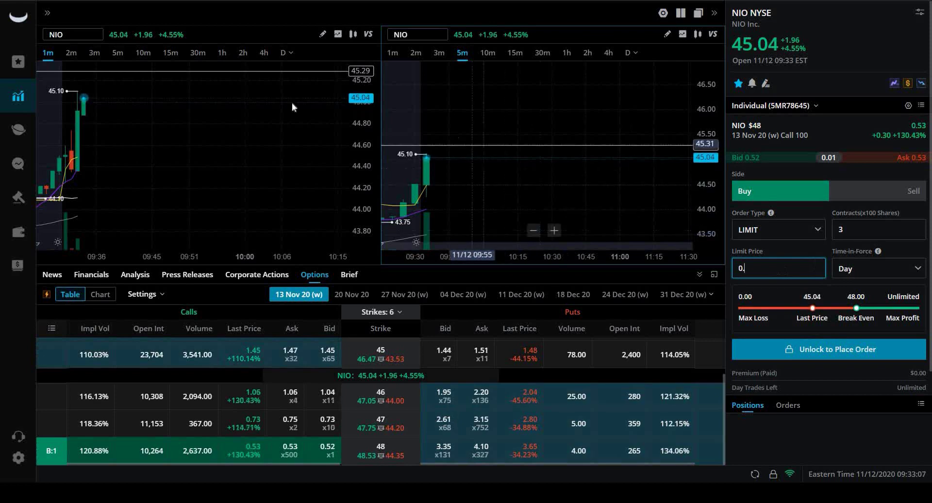
scroll(153, 100, up, 1)
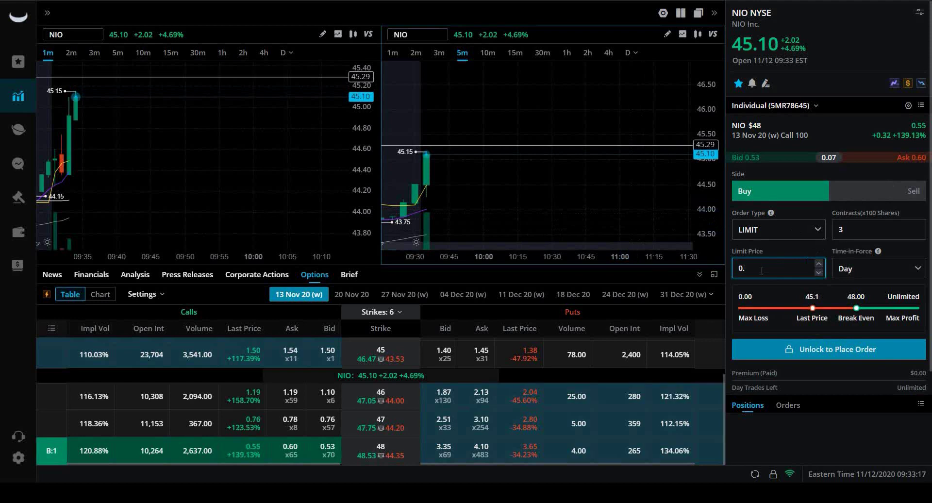
- Set the $48 call limit price to .90 and unlock trading with the trading PIN
key(ctrl+a)
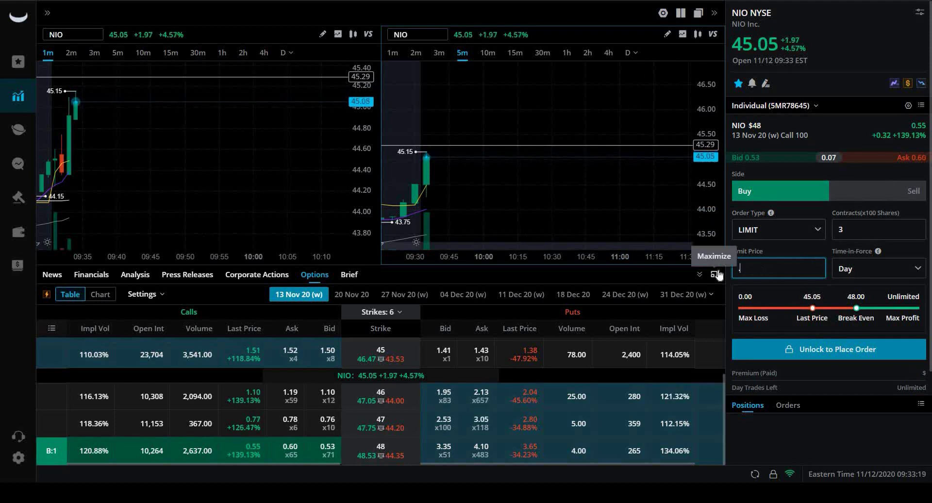
text(.90)
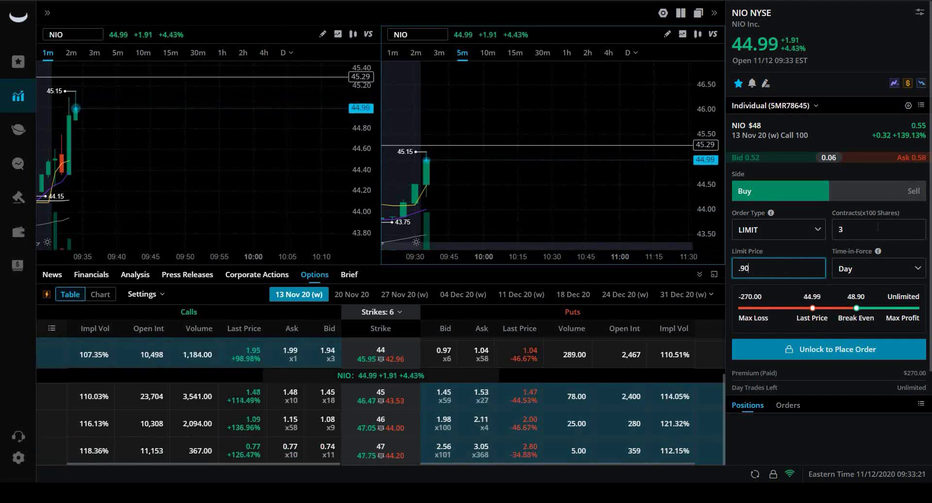
click(850, 359)
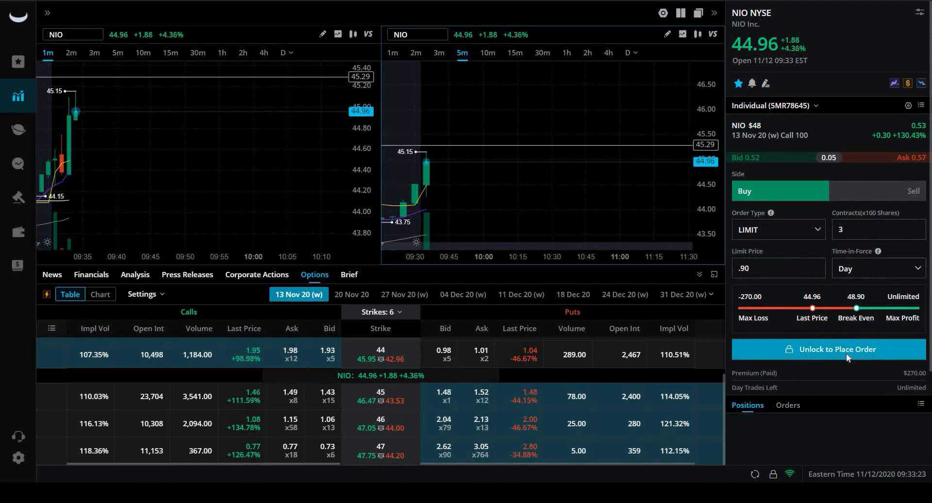
text(•••••)
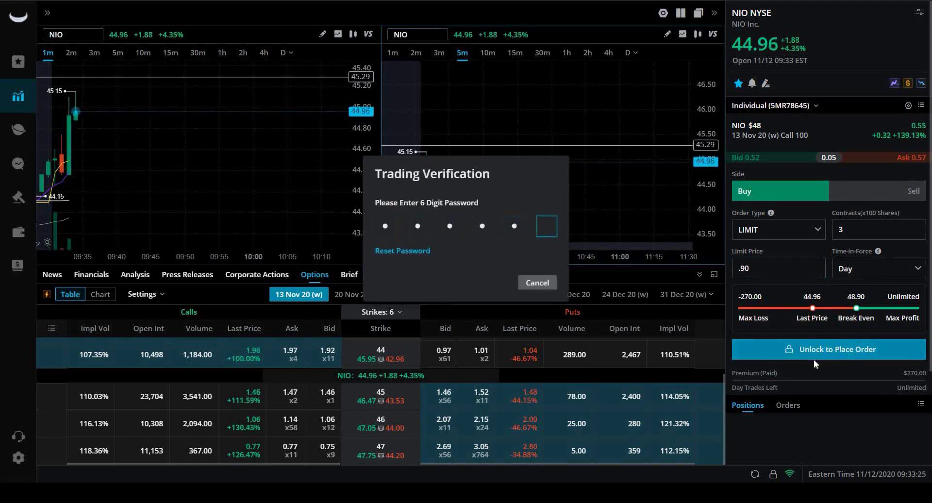
text(•)
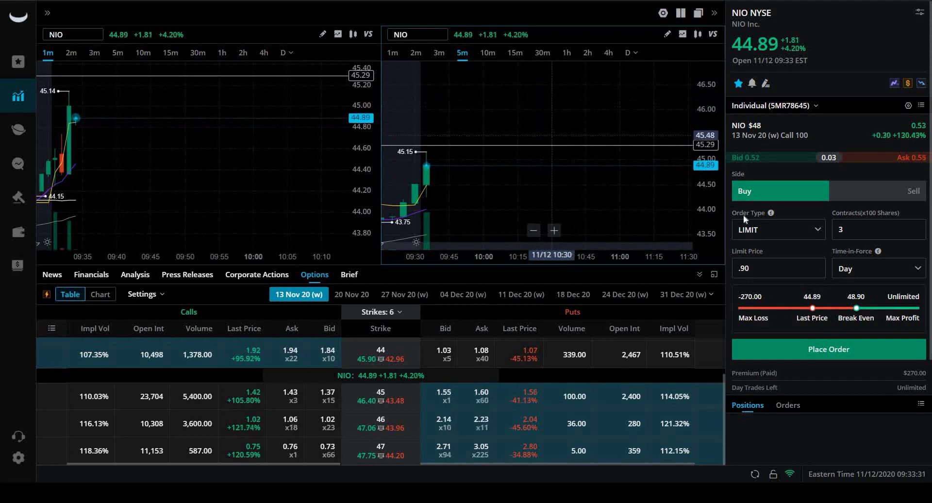
click(886, 352)
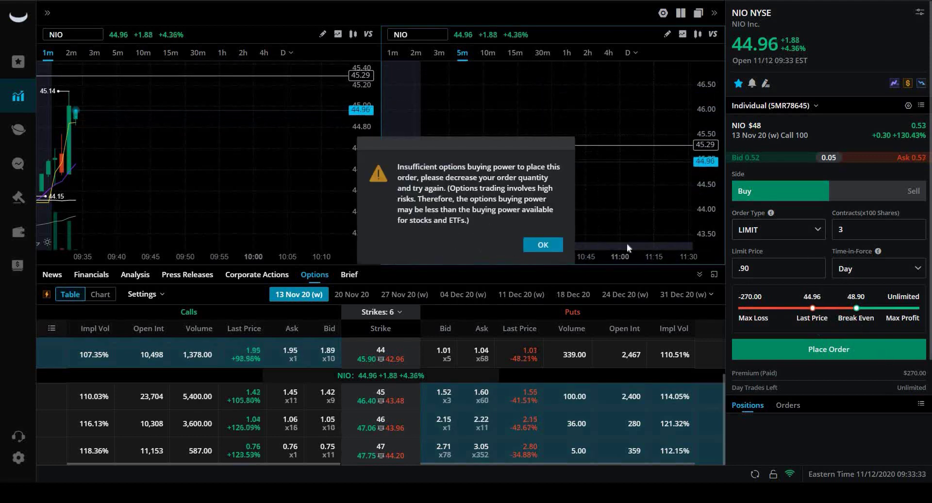
click(543, 245)
mouse_move(875, 229)
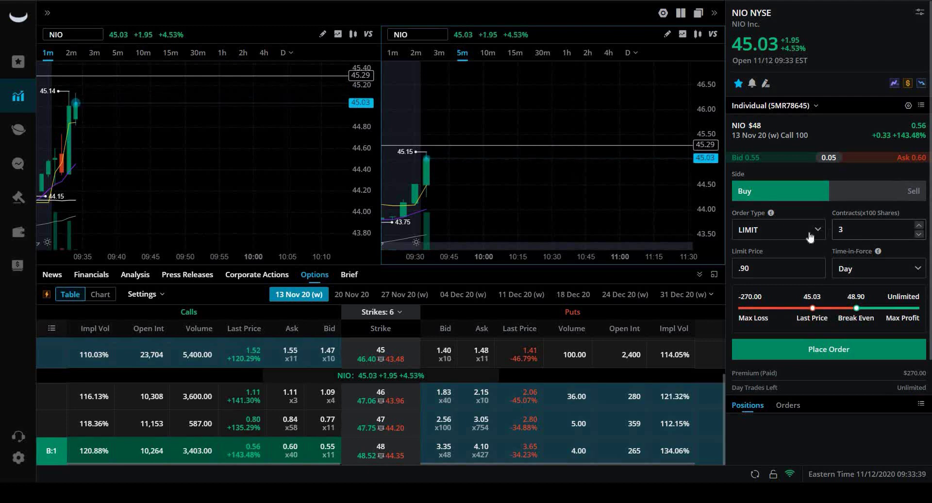
- Replace the $48 call limit price with .60, bringing the premium to $180
double_click(751, 268)
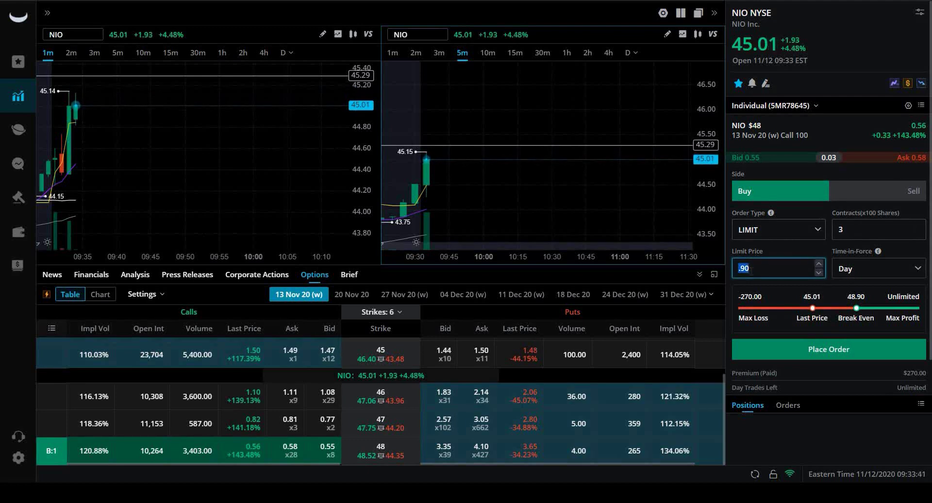
key(BackSpace)
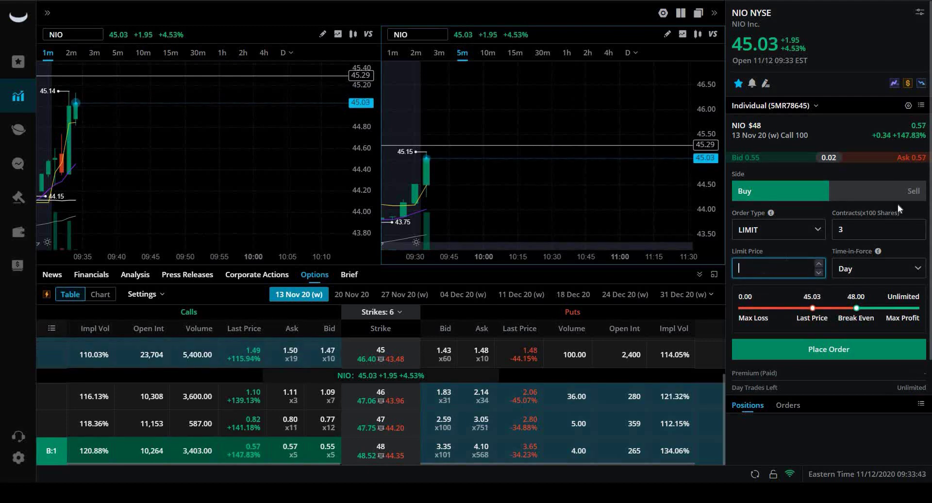
text(.6)
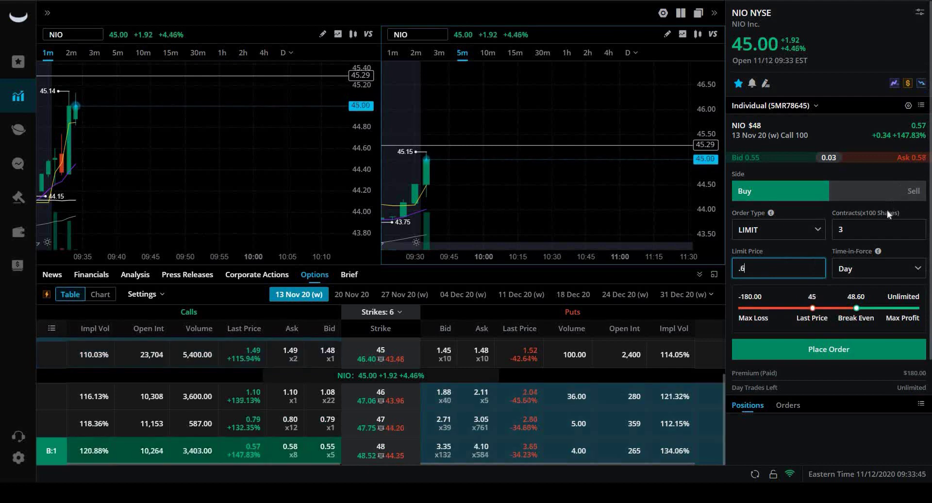
text(0)
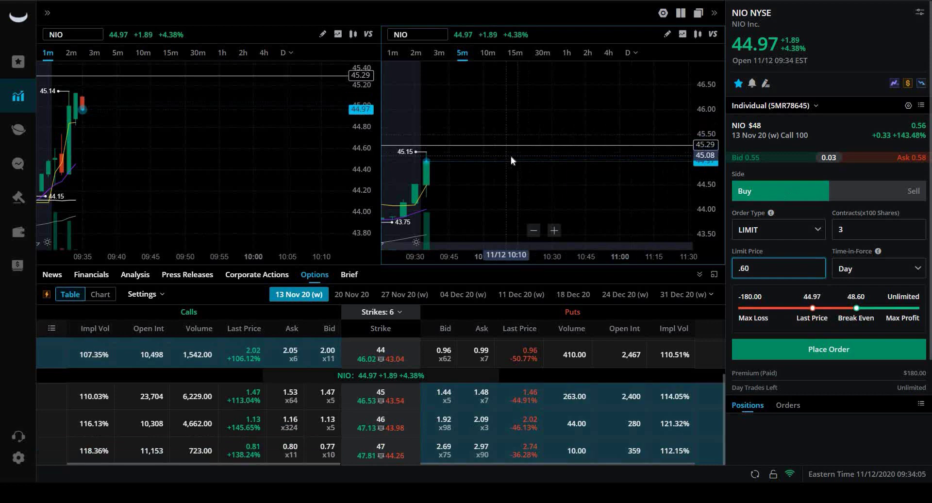
- Buy three NIO $48 calls at the 0.65 ask limit
scroll(510, 150, up, 1)
scroll(510, 151, up, 1)
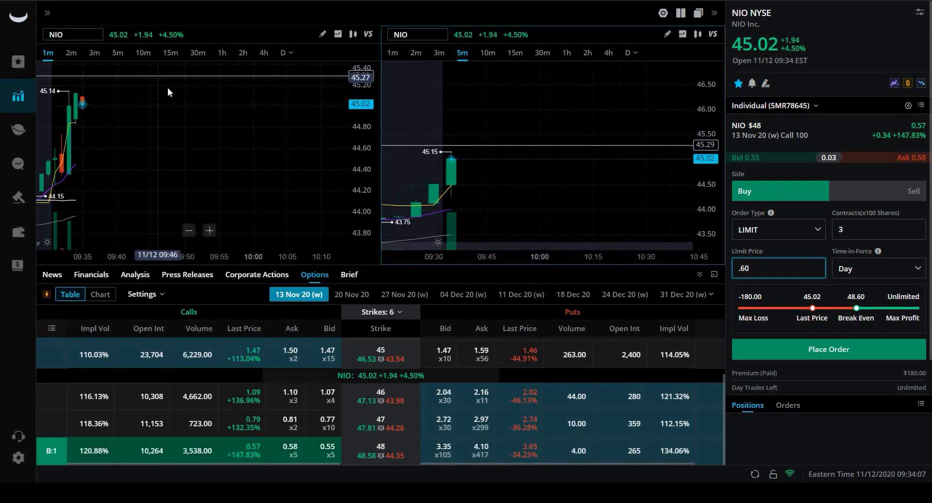
scroll(171, 91, up, 1)
scroll(291, 111, up, 2)
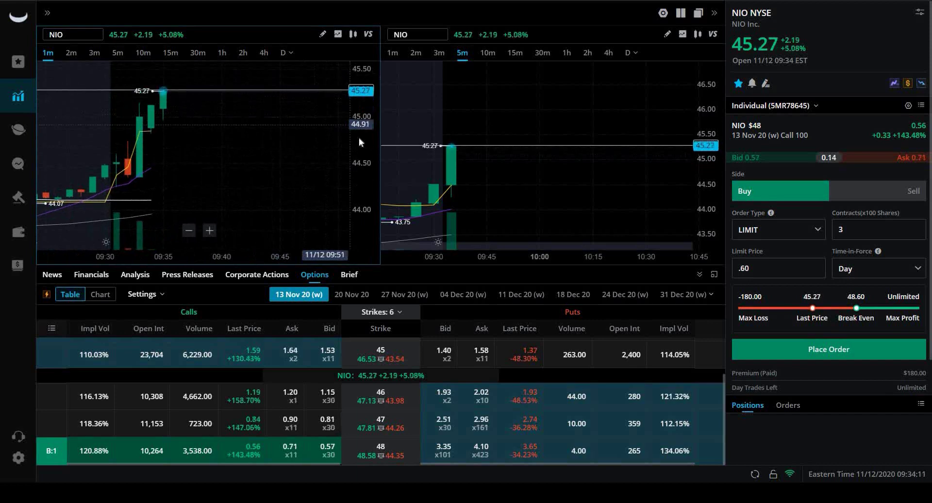
click(913, 157)
click(874, 349)
click(572, 351)
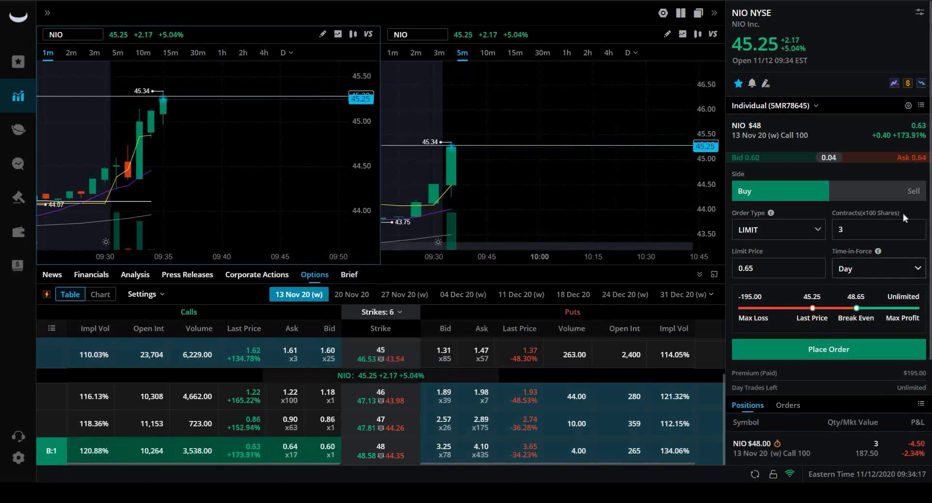
- Switch the ticket to a 3-contract market sell order
click(911, 192)
click(803, 239)
click(789, 280)
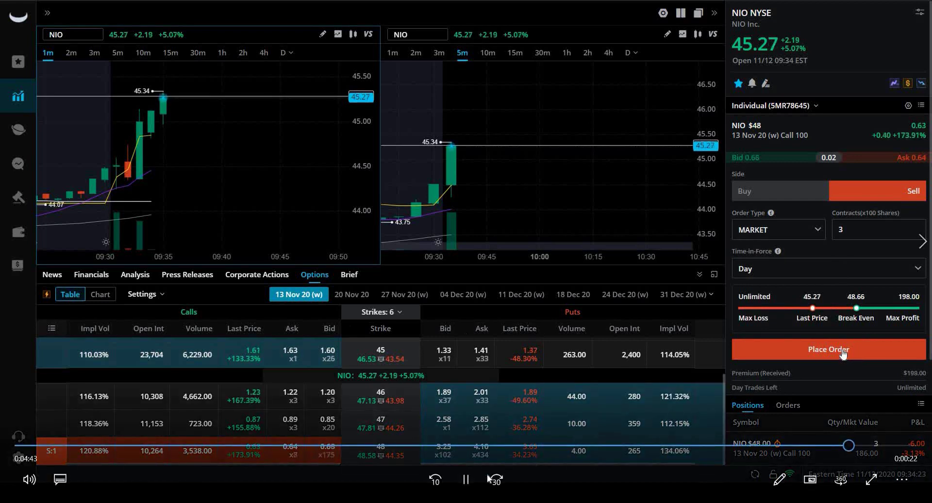
- Pause and resume playback, then place and confirm the market sell of the three $48 calls
click(464, 484)
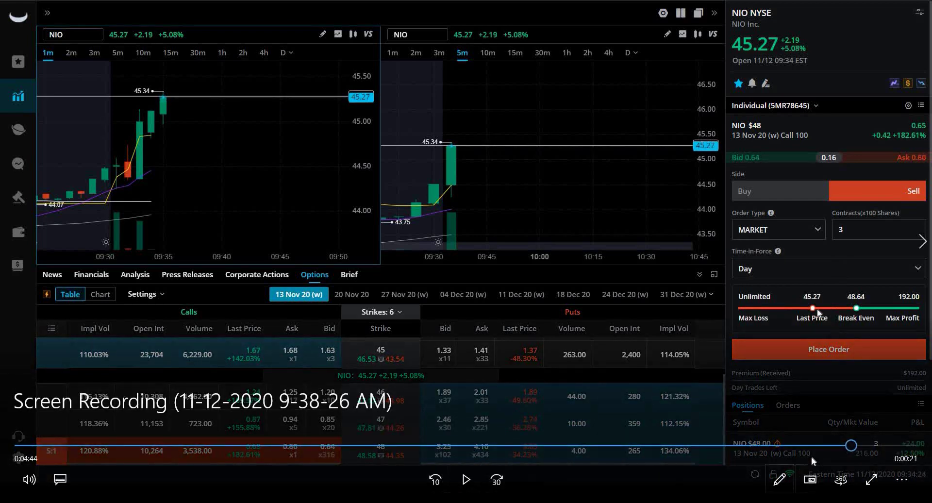
click(465, 481)
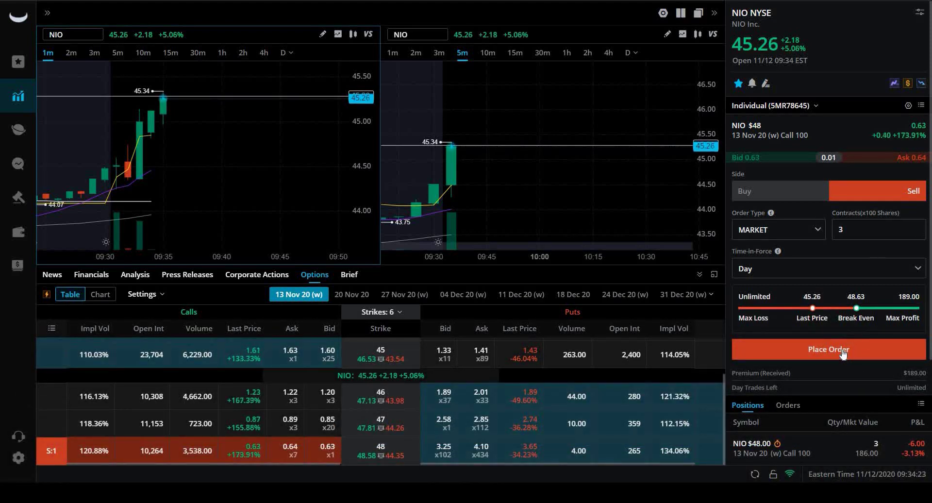
click(781, 348)
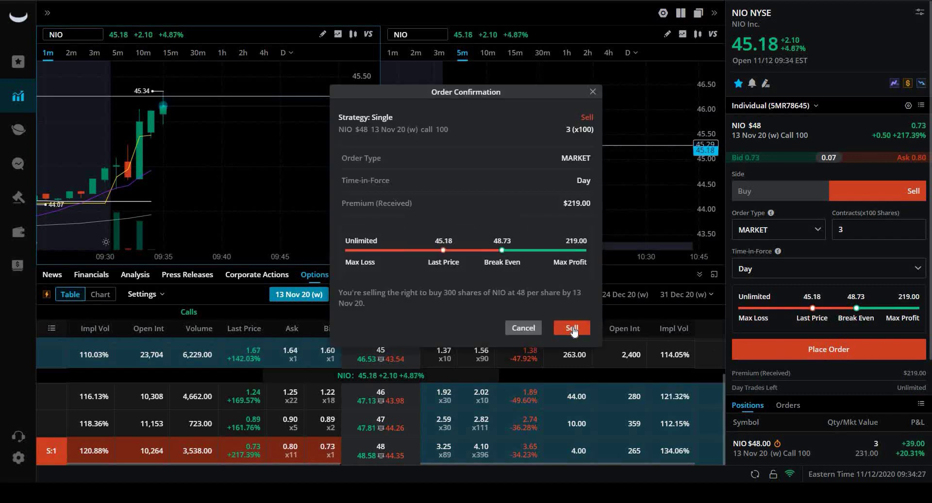
click(573, 329)
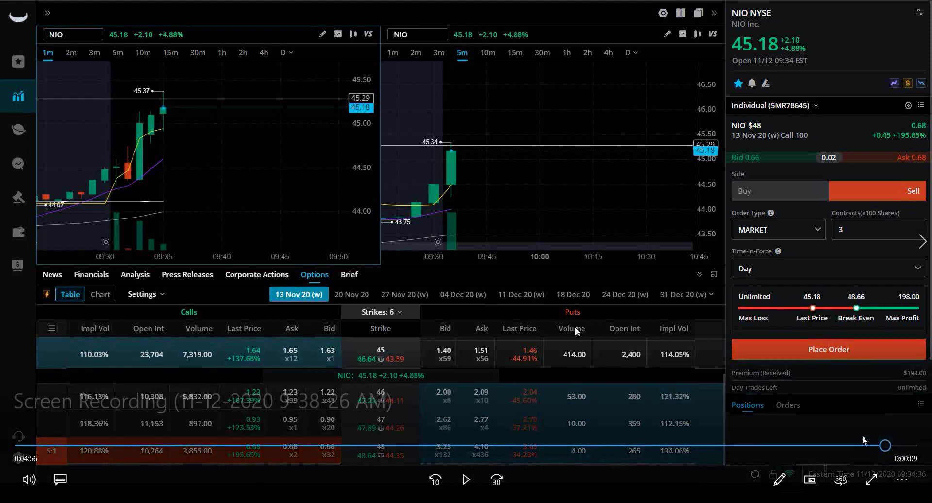
- Rewind to just before the $48 call sell confirmation, replay, and pause on the positions page
click(875, 446)
click(871, 446)
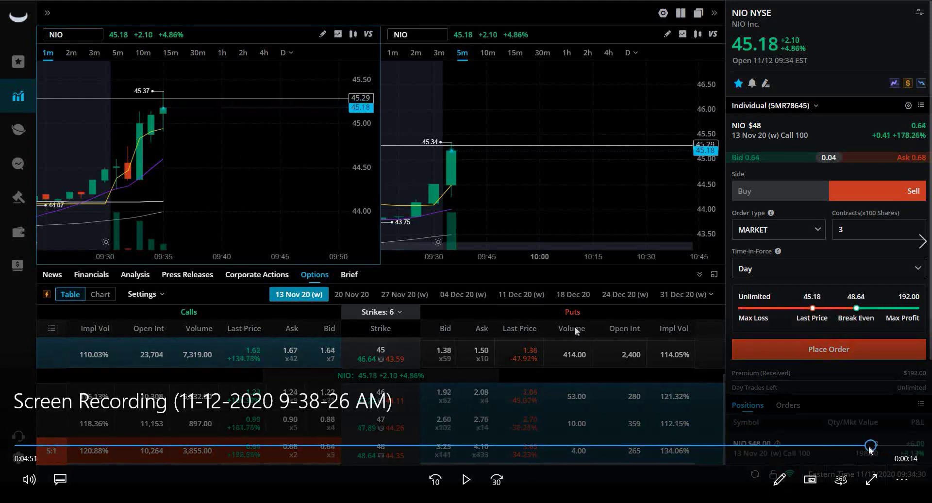
click(862, 446)
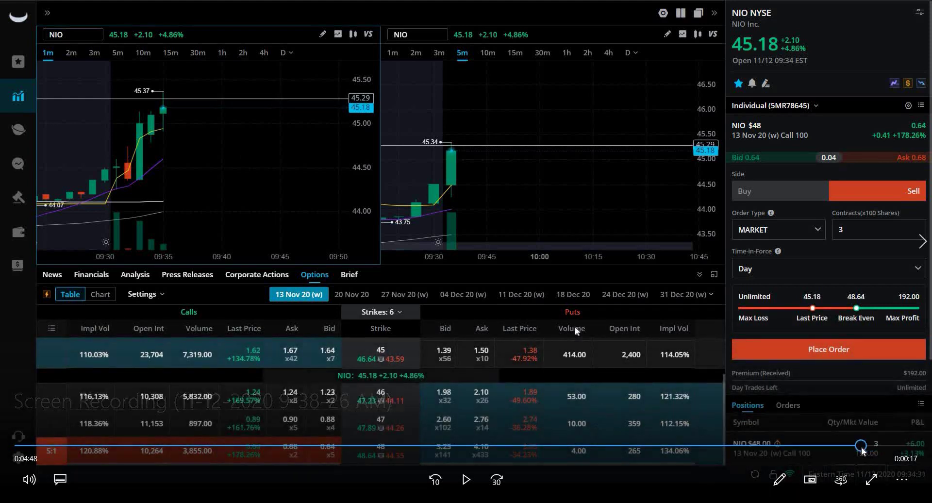
click(854, 445)
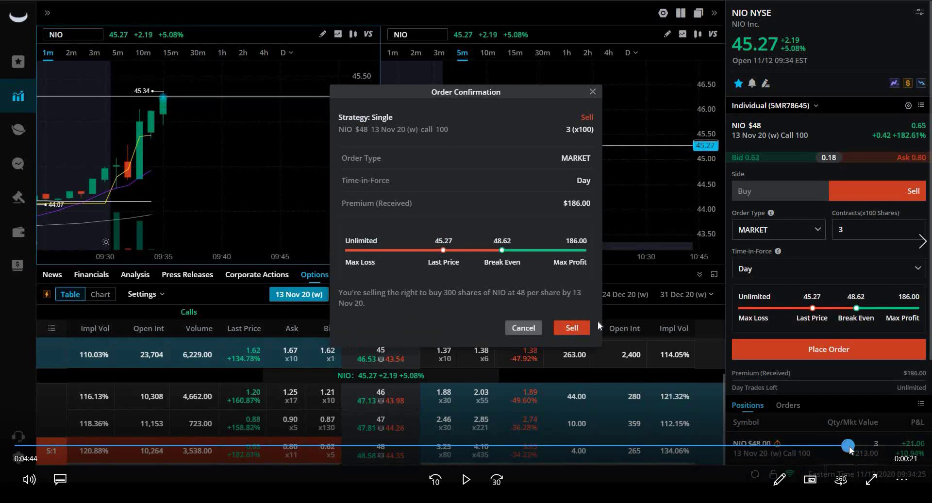
click(849, 446)
click(466, 480)
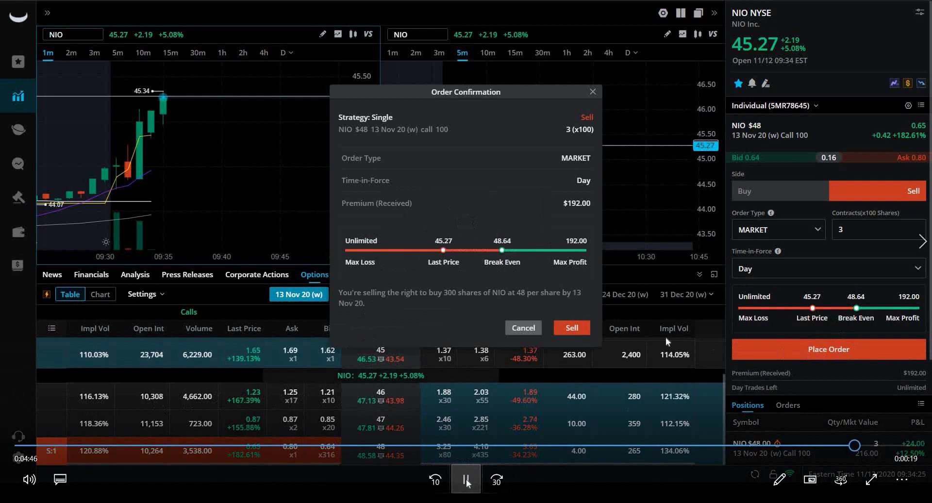
click(467, 479)
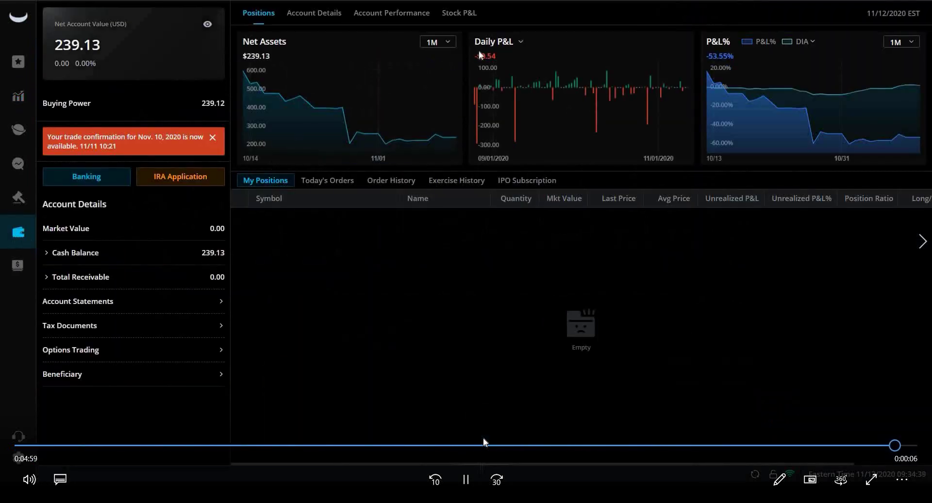
click(466, 480)
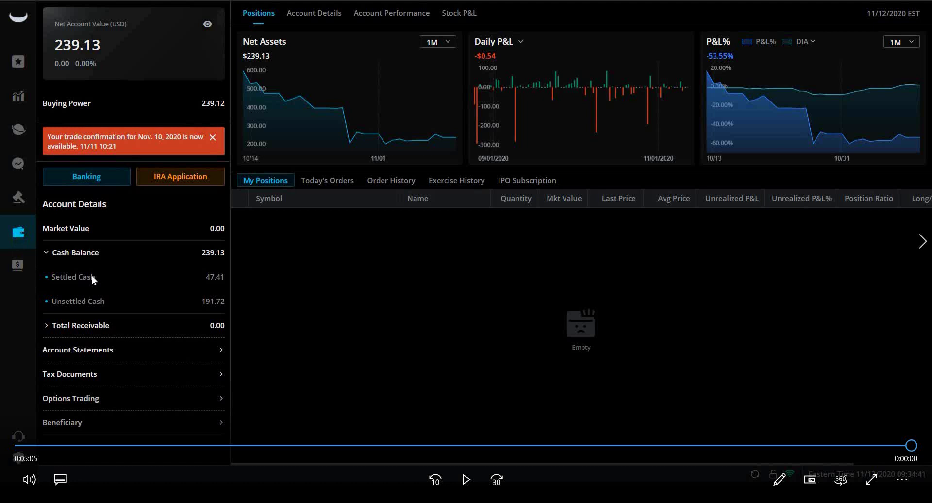
key(alt+F4)
double_click(525, 249)
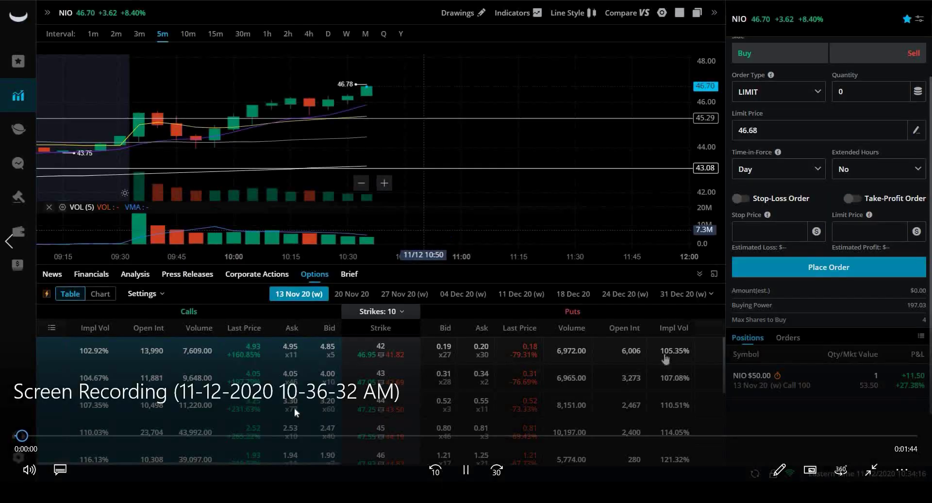
- Start playback of the 10:36 AM NIO options chain recording in Movies & TV
click(467, 479)
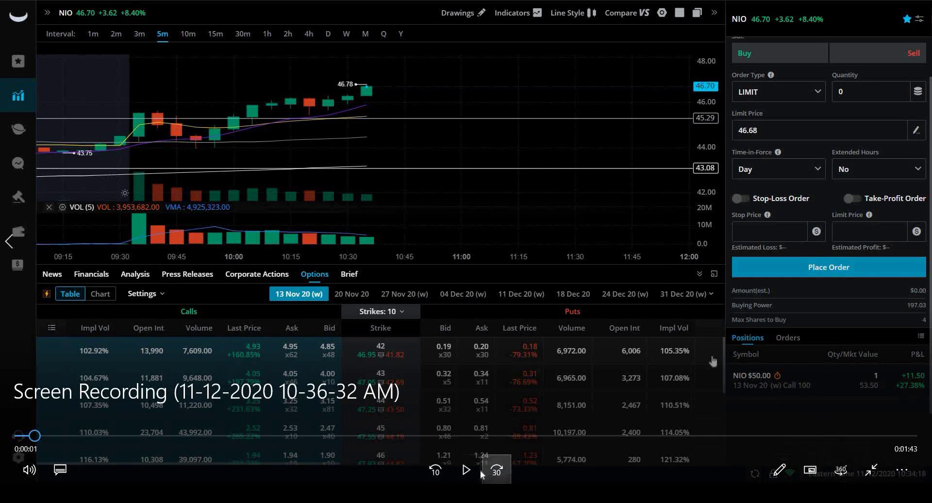
click(467, 470)
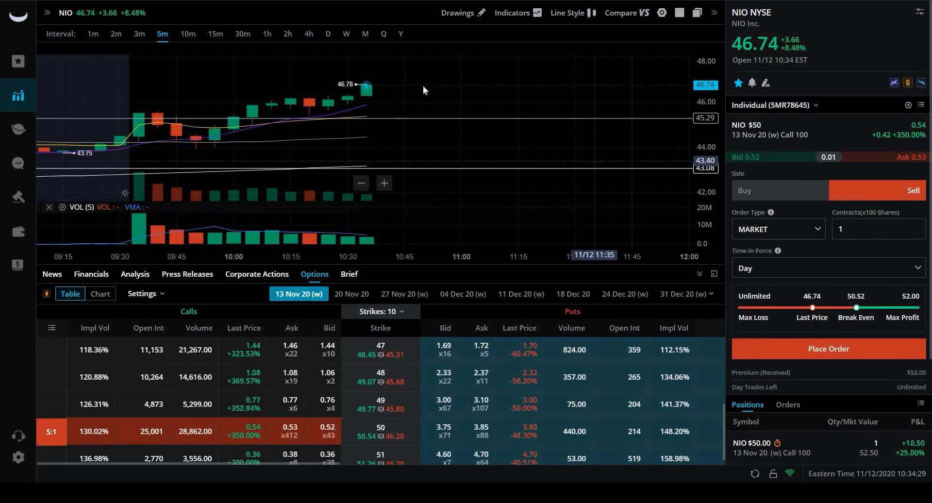
- Watch the recorded NIO chart switch to 1-minute candles, zoomed and panned to the latest prices
scroll(424, 86, up, 1)
scroll(418, 87, up, 1)
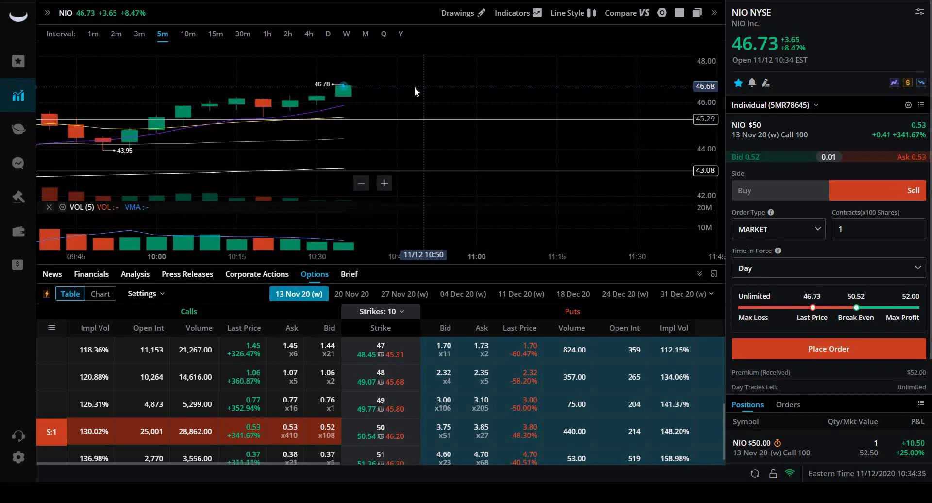
click(93, 33)
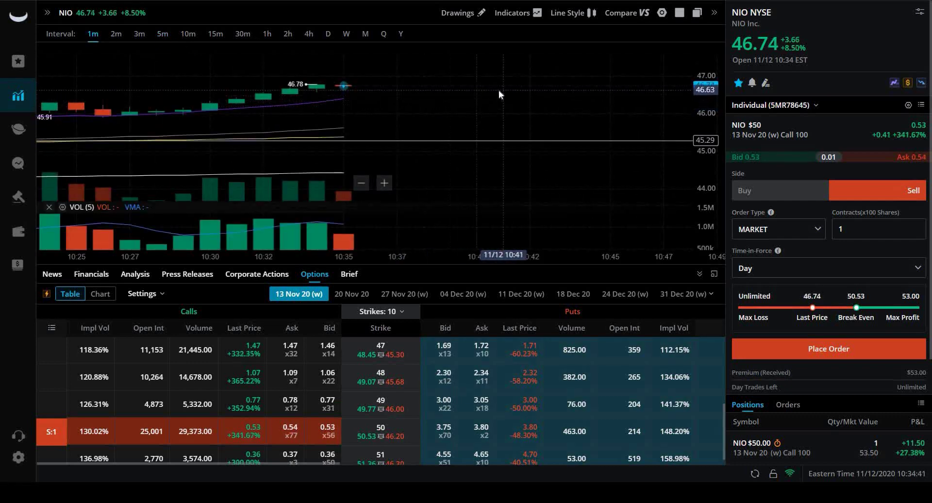
scroll(443, 94, up, 1)
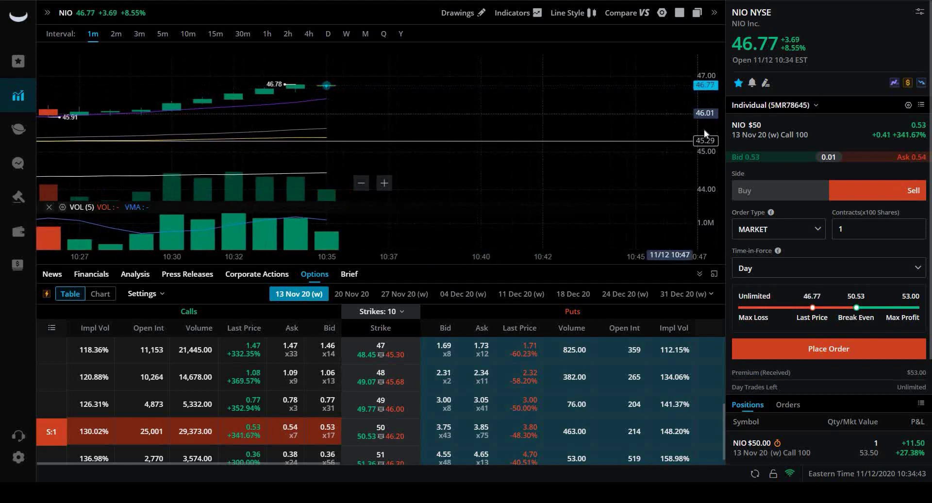
drag(700, 122, 695, 182)
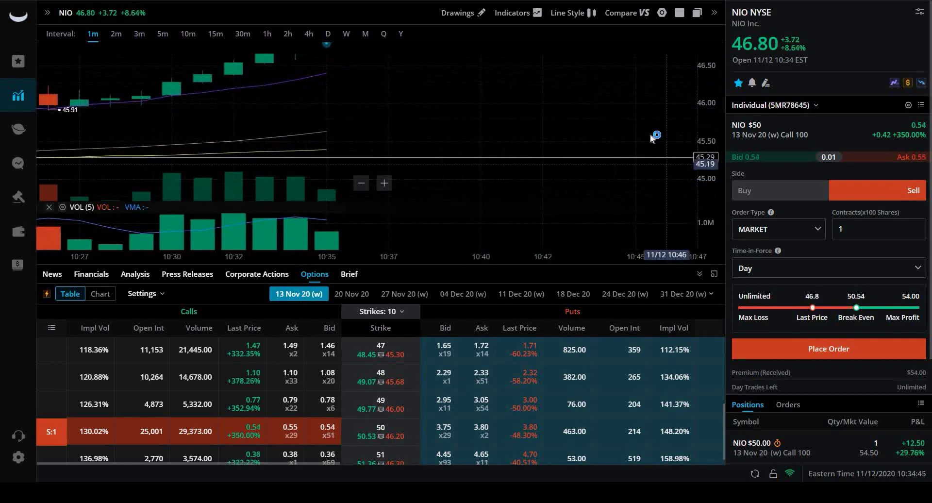
mouse_move(512, 77)
mouse_down()
mouse_move(516, 154)
mouse_move(517, 146)
mouse_up()
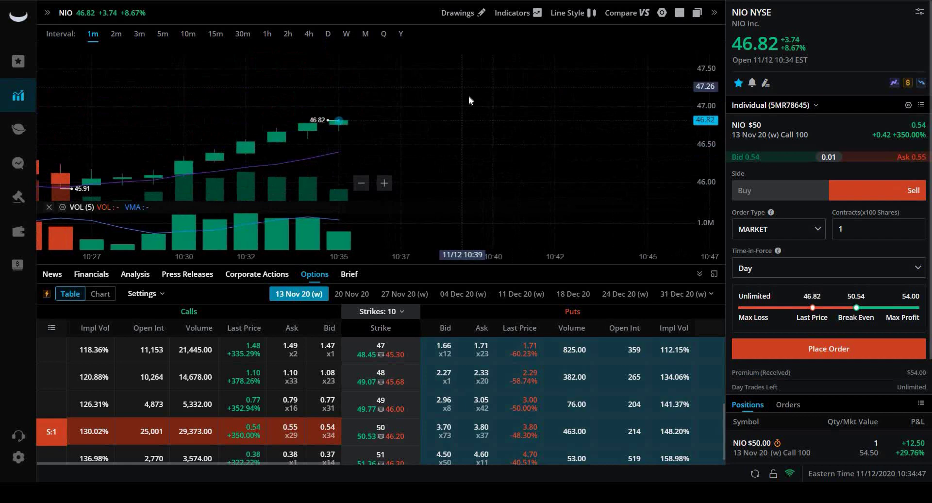
scroll(470, 97, up, 1)
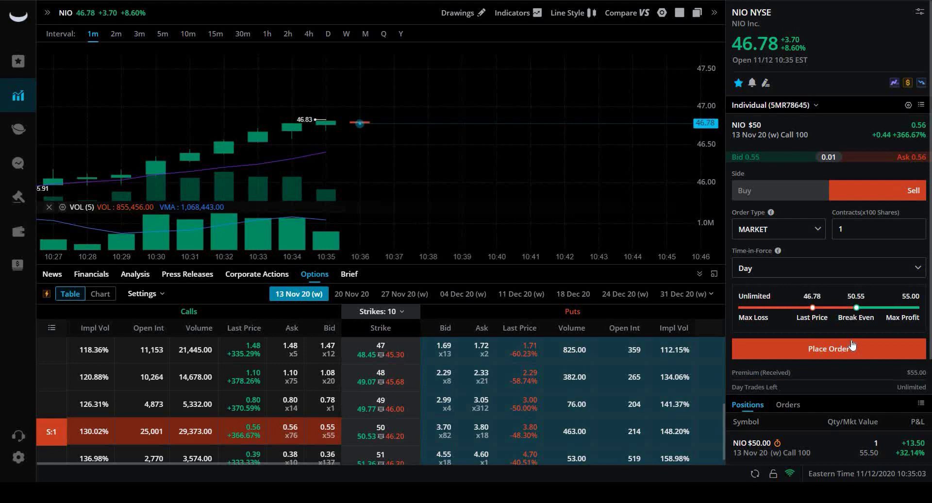
- Watch the recording place and confirm the 1-contract sell of the NIO $50 call for $55
click(853, 349)
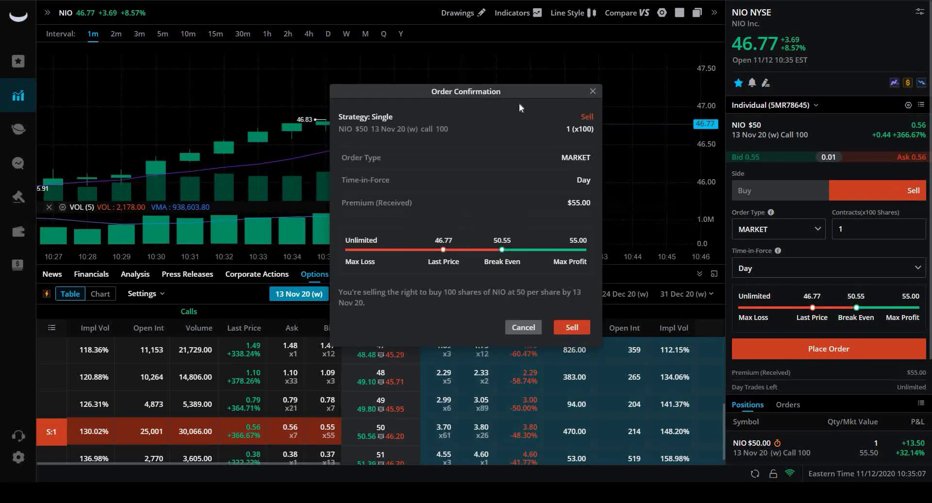
drag(513, 94, 239, 59)
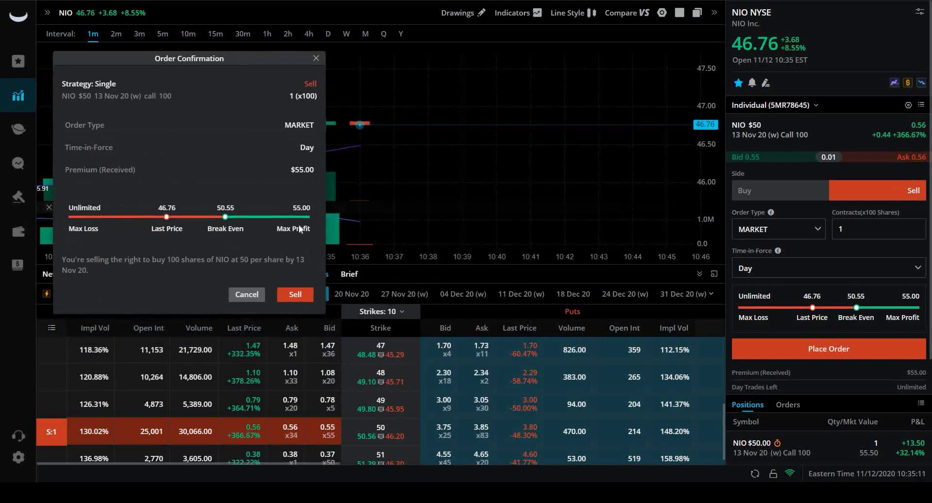
click(294, 292)
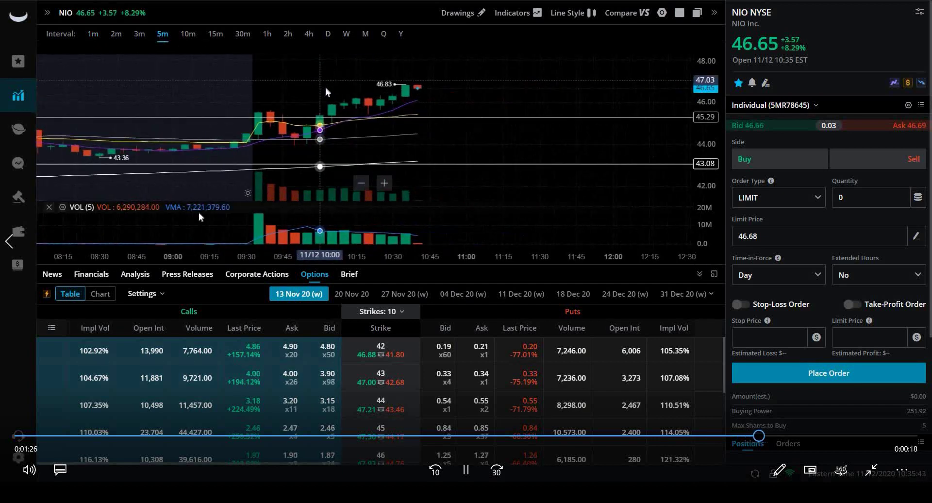
- Skip to the recording's end, exit the player, and close the Videos folder
click(848, 435)
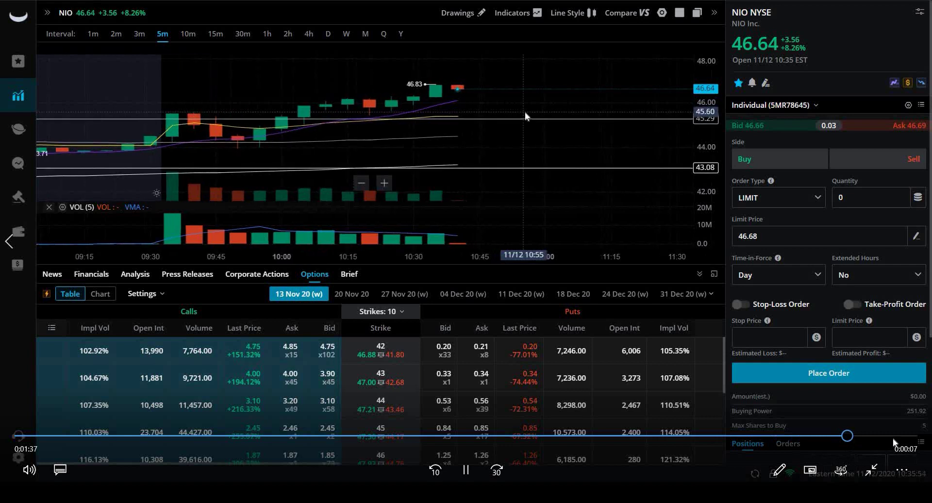
click(895, 437)
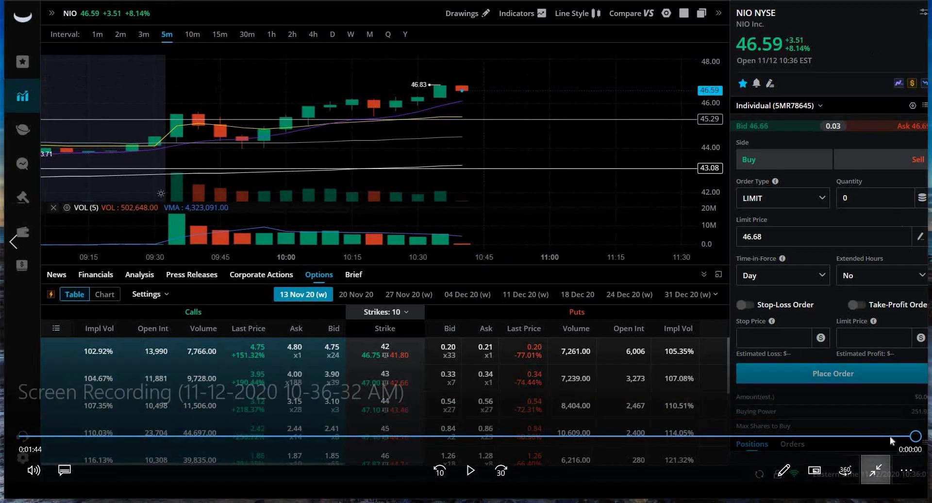
key(alt+F4)
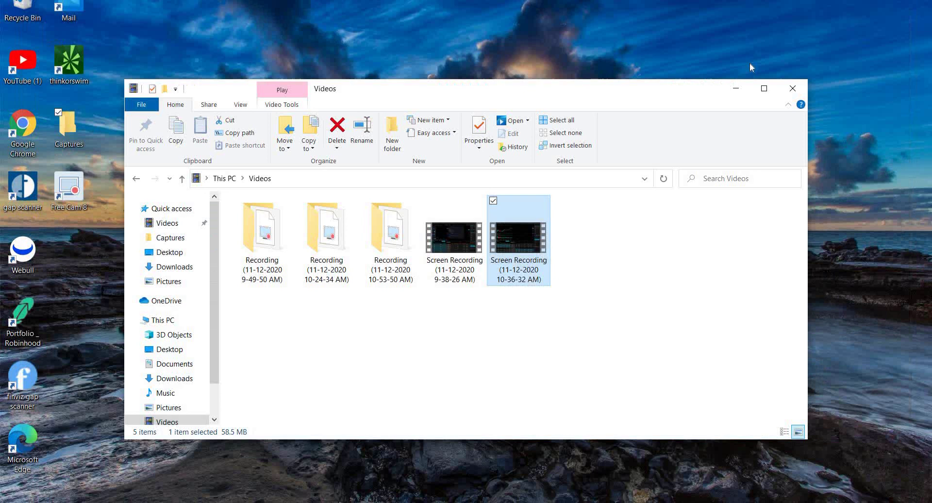
click(793, 88)
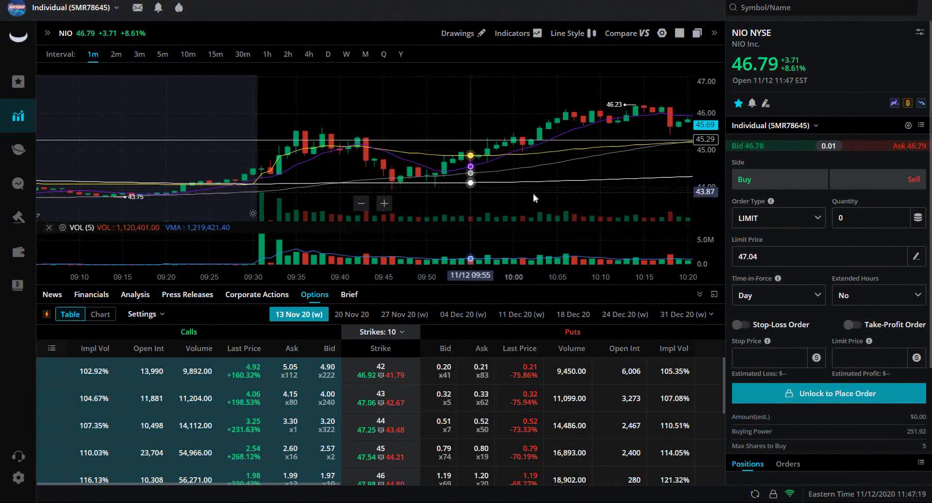
- Pan and zoom out the live NIO 1-minute chart so its time axis spans 10:00–13:30
drag(569, 183, 362, 190)
scroll(361, 190, down, 5)
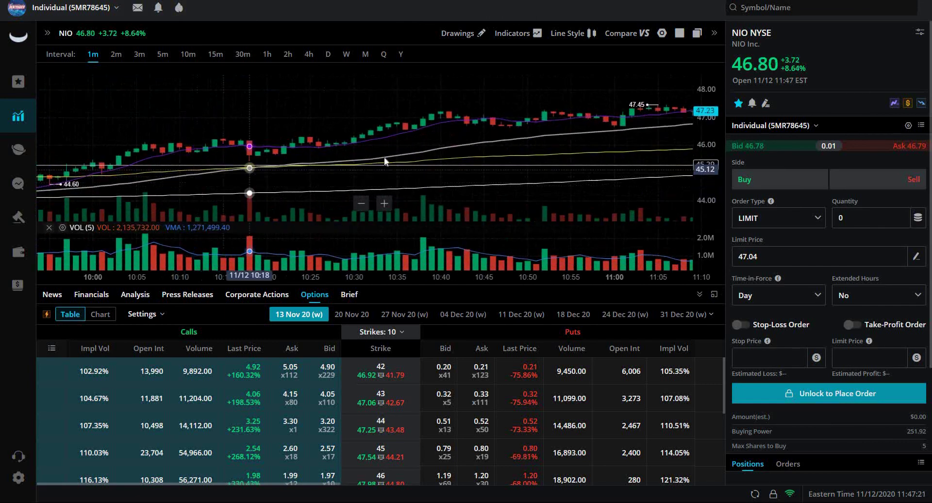
scroll(407, 154, down, 2)
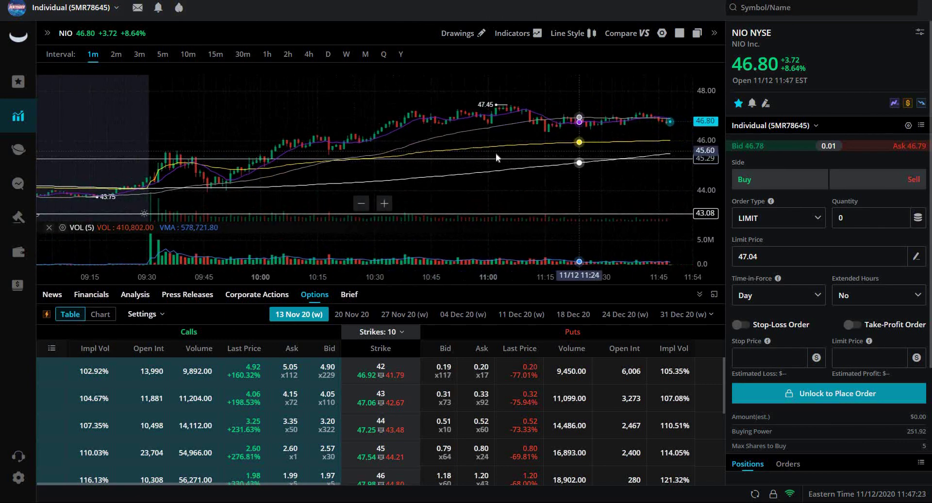
mouse_move(625, 161)
mouse_down()
mouse_move(396, 165)
mouse_move(319, 189)
mouse_up()
scroll(497, 166, up, 3)
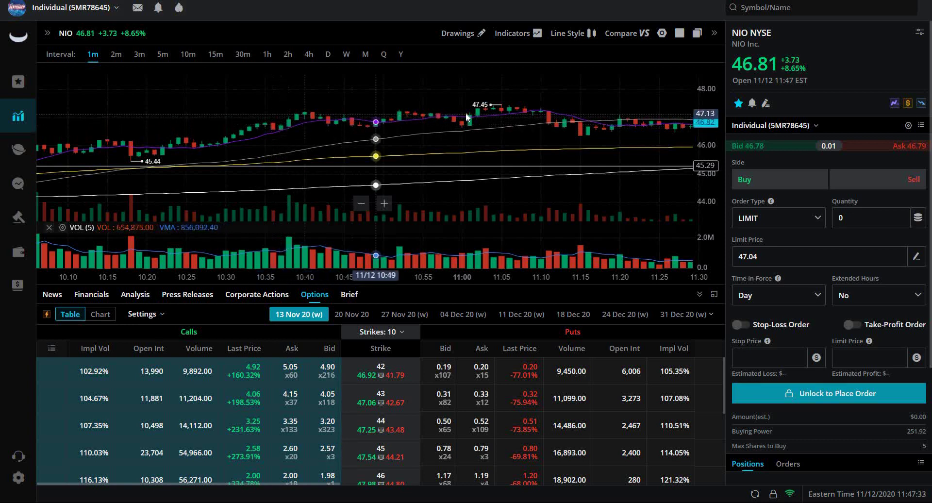
scroll(507, 135, down, 2)
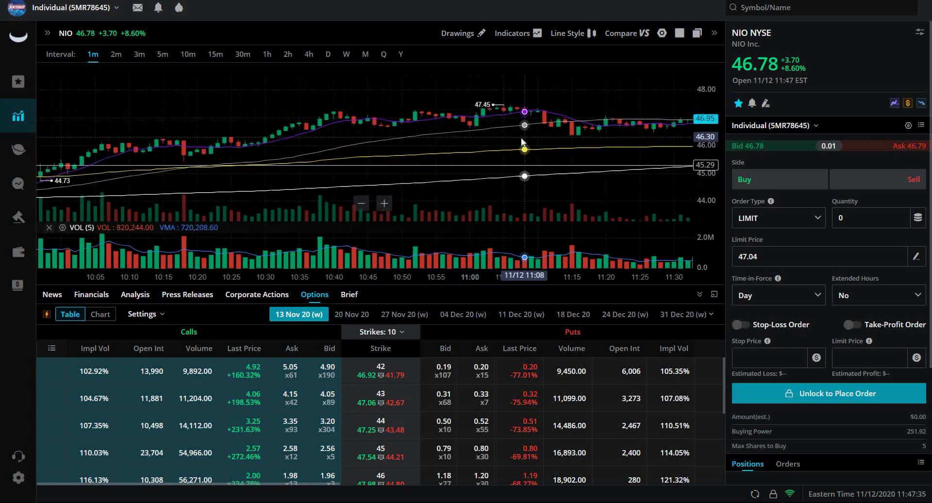
scroll(607, 165, down, 2)
drag(607, 165, 369, 141)
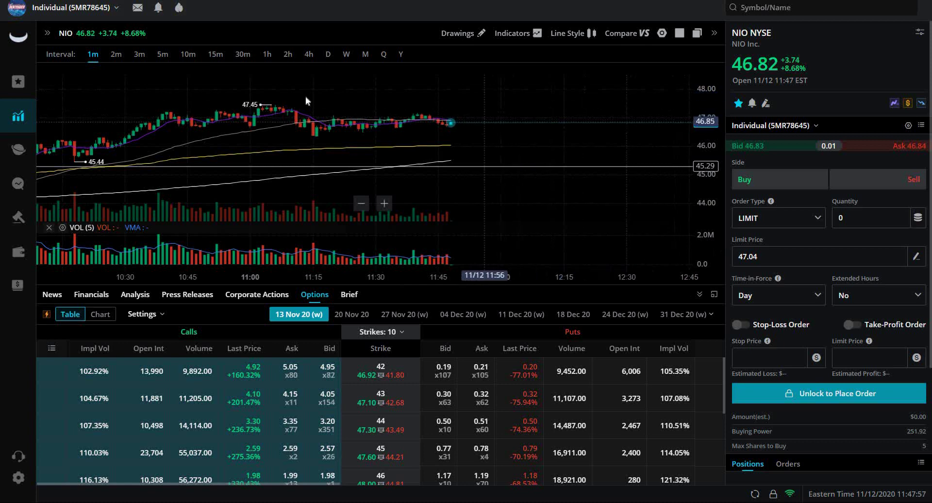
scroll(301, 92, down, 1)
scroll(299, 88, down, 2)
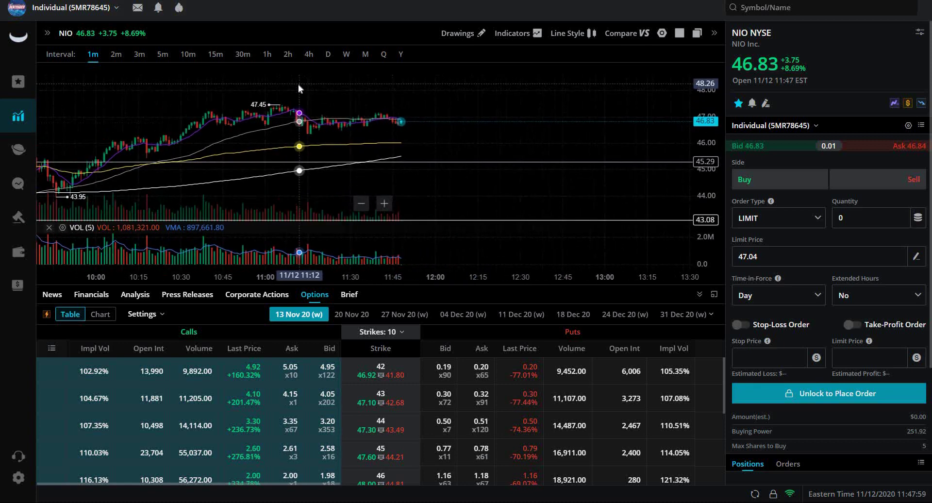